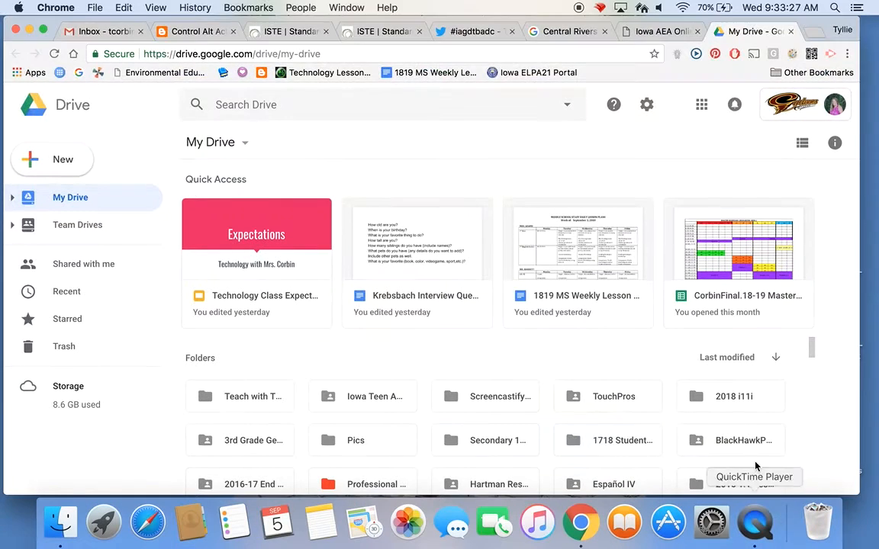
Create a new Google Drawings file from Drive and name it "BL Pod".
{"action": "left_click", "coordinate": [52, 159]}
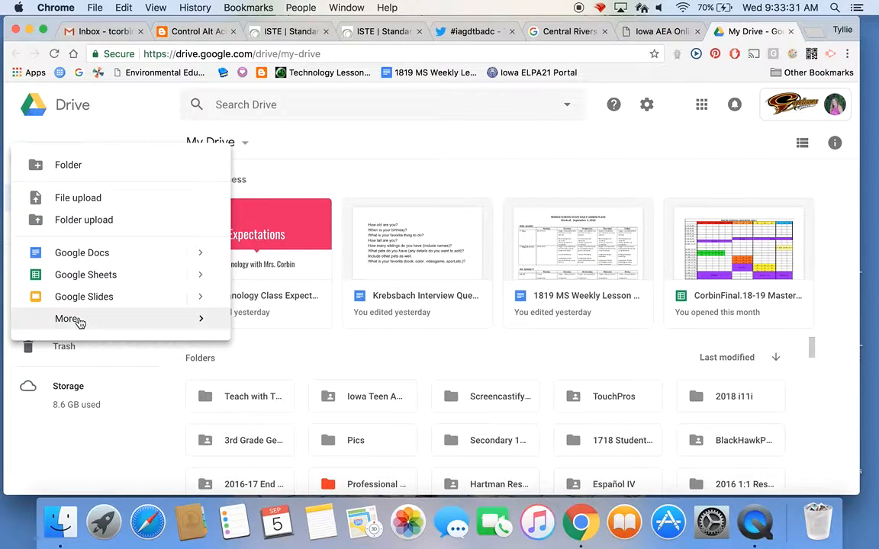
{"action": "mouse_move", "coordinate": [93, 323]}
{"action": "left_click", "coordinate": [269, 350]}
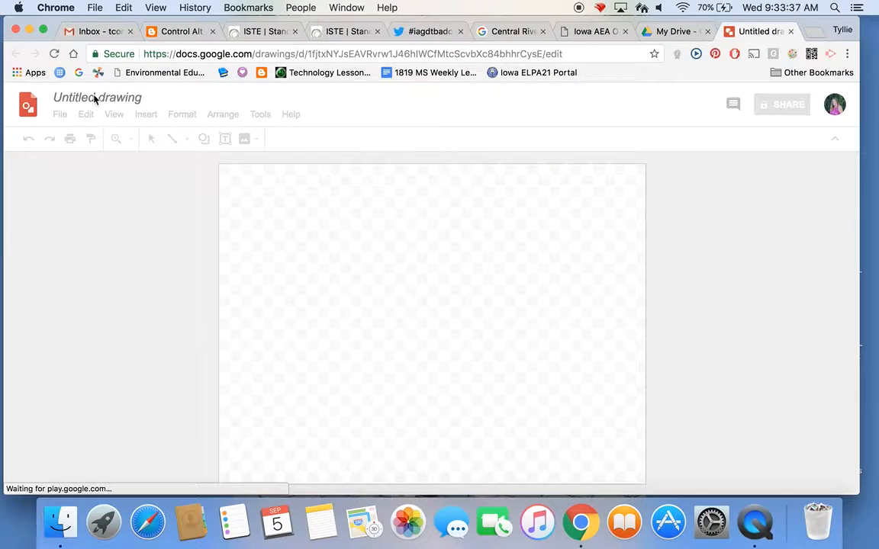
{"action": "left_click", "coordinate": [93, 96]}
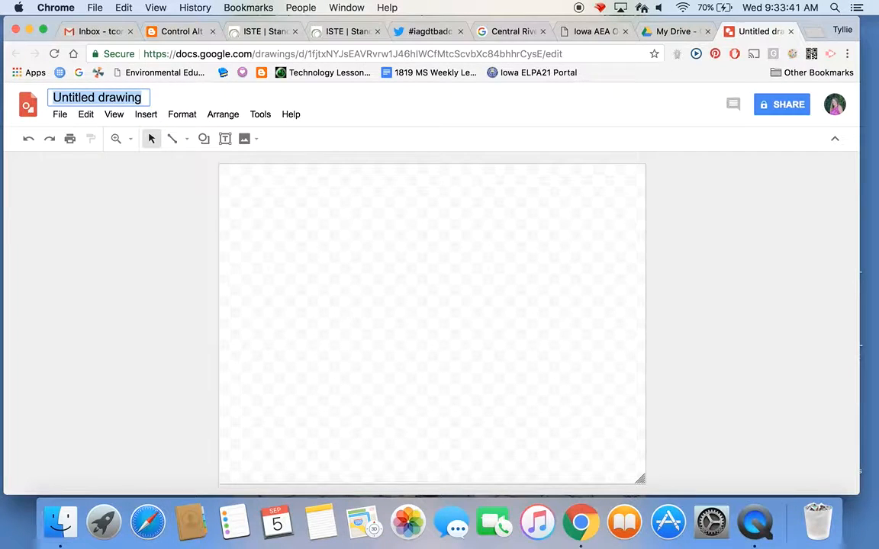
{"action": "type", "text": "BL Pod"}
{"action": "key", "text": "Return"}
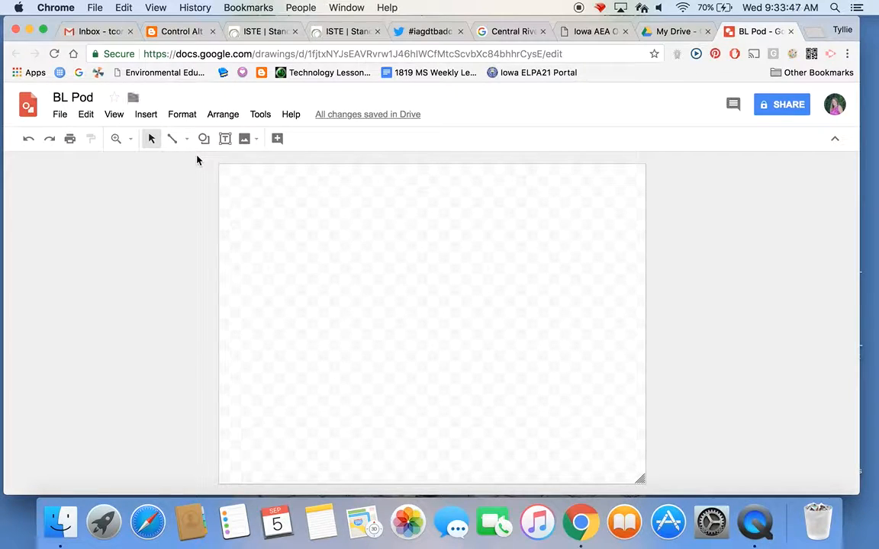
Set the drawing's page size to a custom 8.5 × 11 inches.
{"action": "left_click", "coordinate": [58, 120]}
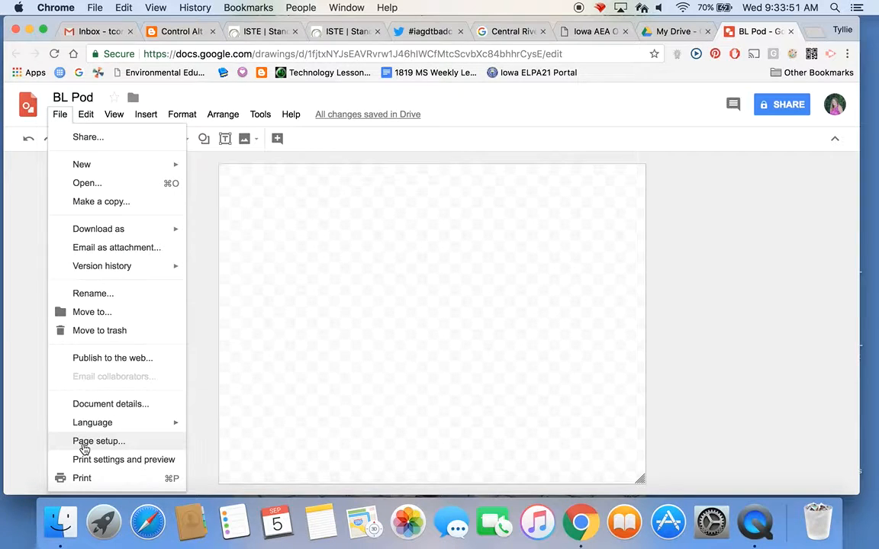
{"action": "left_click", "coordinate": [84, 446]}
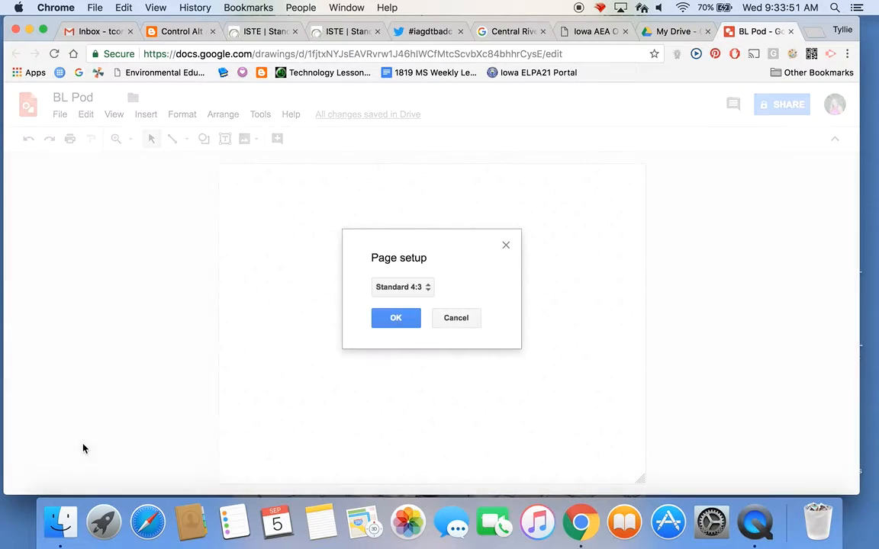
{"action": "left_click", "coordinate": [428, 289]}
{"action": "left_click", "coordinate": [419, 353]}
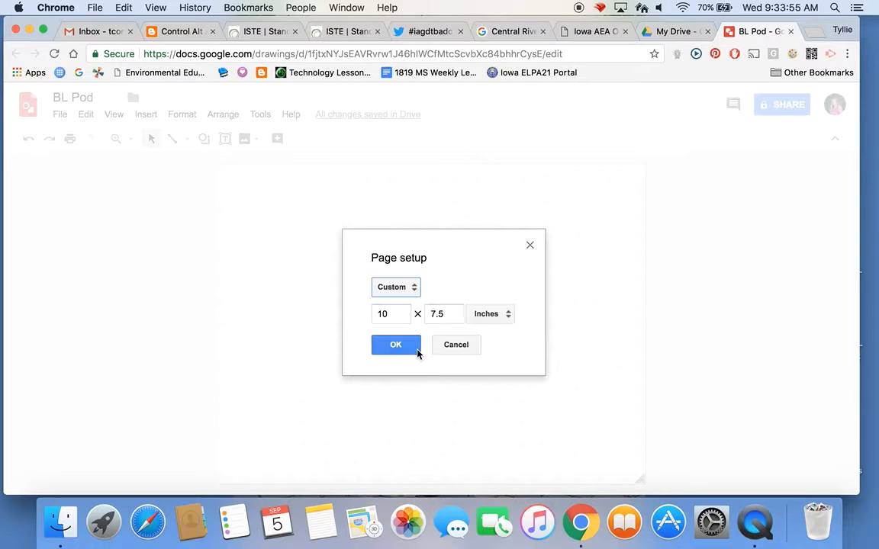
{"action": "double_click", "coordinate": [393, 316]}
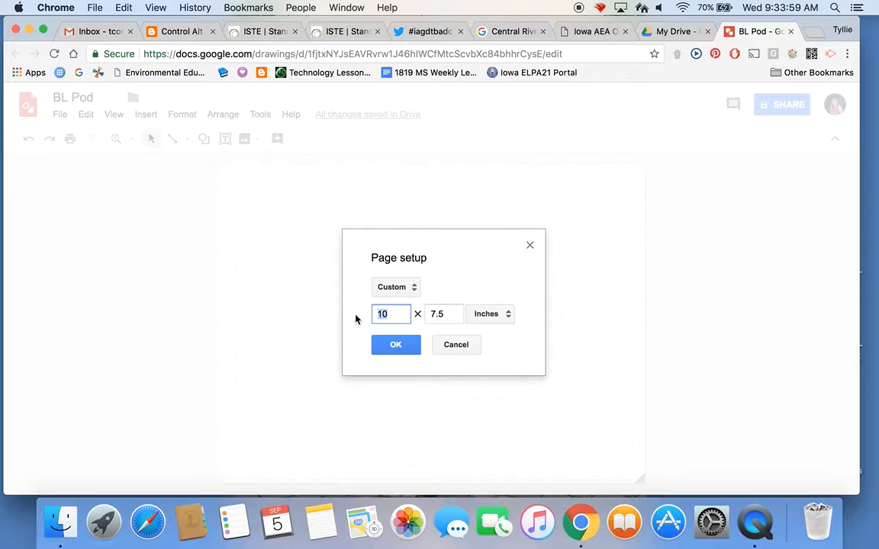
{"action": "type", "text": "8.5"}
{"action": "key", "text": "Tab"}
{"action": "type", "text": "11"}
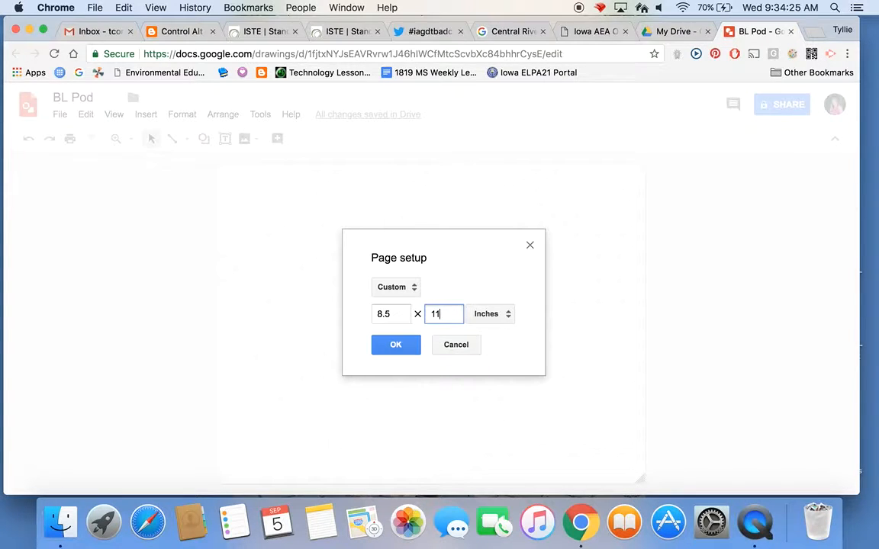
{"action": "left_click", "coordinate": [395, 345]}
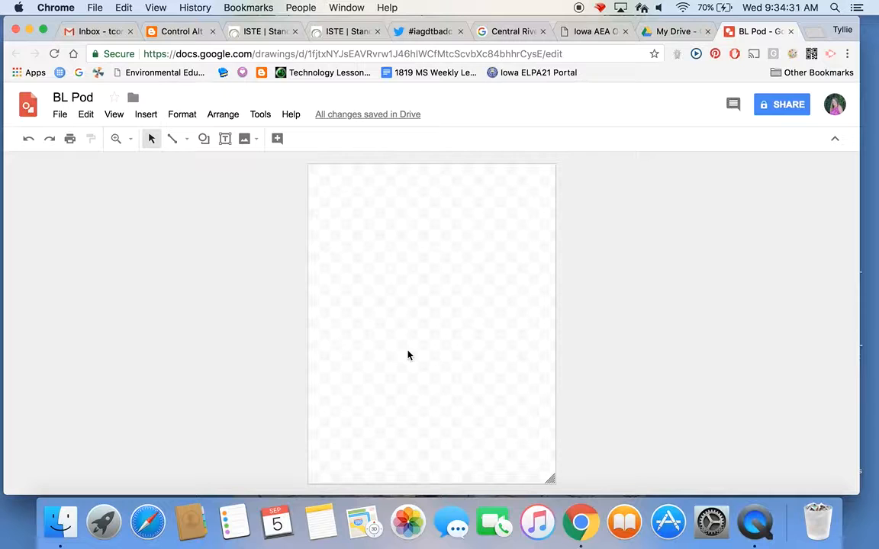
Fill the page background with a solid dark red.
{"action": "right_click", "coordinate": [388, 265]}
{"action": "mouse_move", "coordinate": [436, 380]}
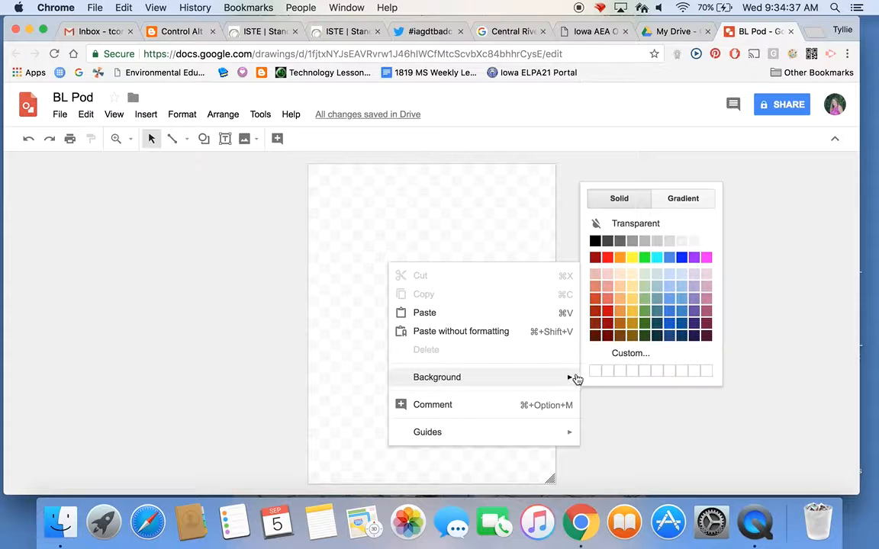
{"action": "left_click", "coordinate": [608, 325]}
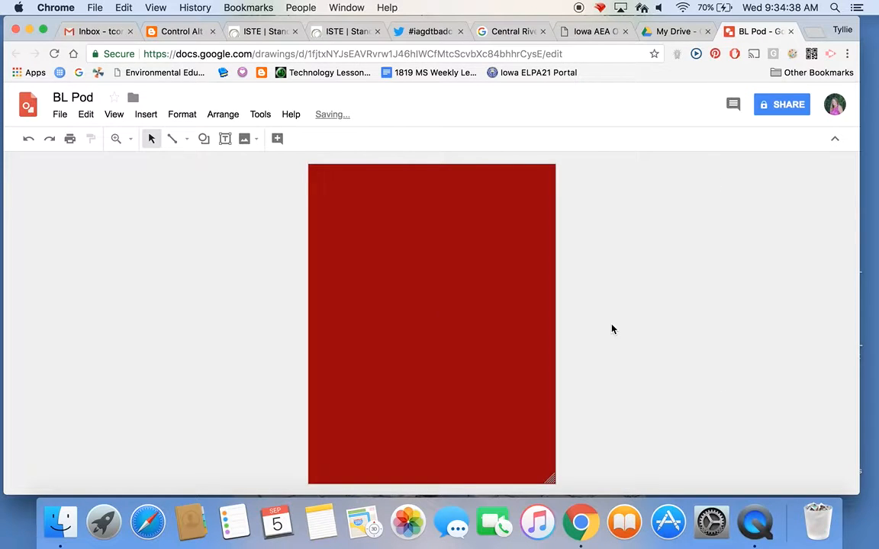
Give the page background a red radial gradient that darkens toward the edges.
{"action": "right_click", "coordinate": [442, 310]}
{"action": "mouse_move", "coordinate": [515, 429]}
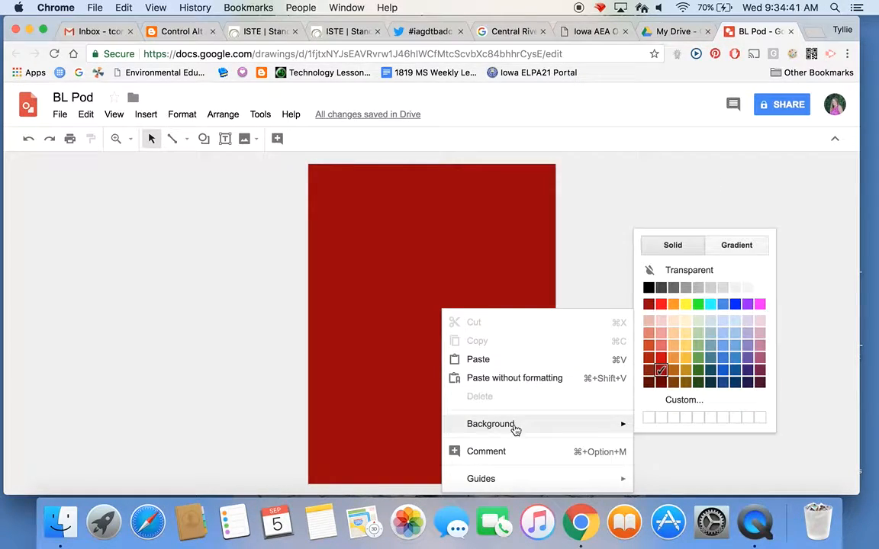
{"action": "left_click", "coordinate": [740, 245]}
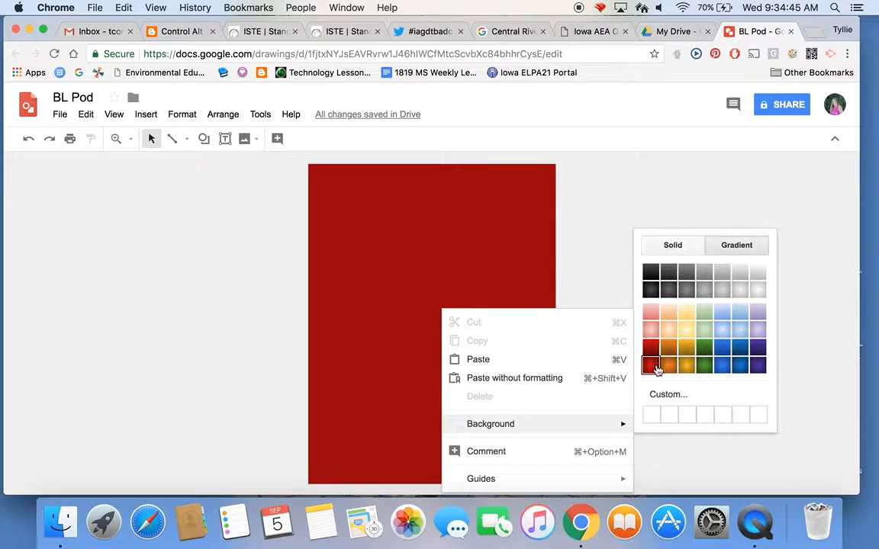
{"action": "left_click", "coordinate": [653, 367]}
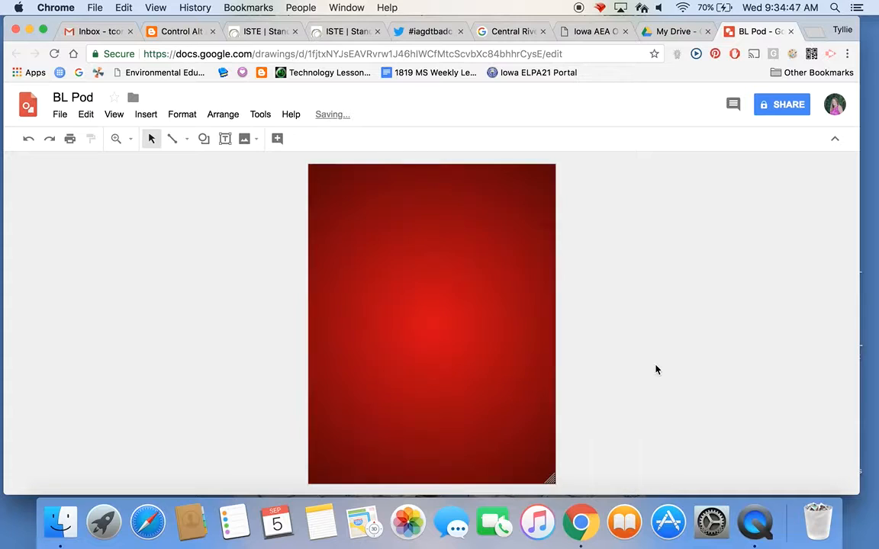
Draw a text box covering almost the whole page, leaving a narrow margin on all sides.
{"action": "left_click", "coordinate": [145, 115]}
{"action": "left_click", "coordinate": [146, 116]}
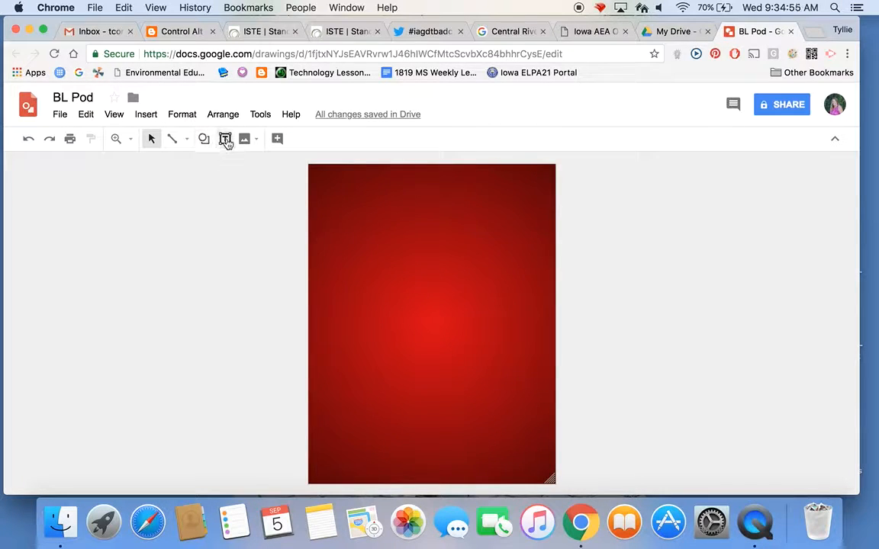
{"action": "left_click", "coordinate": [225, 138]}
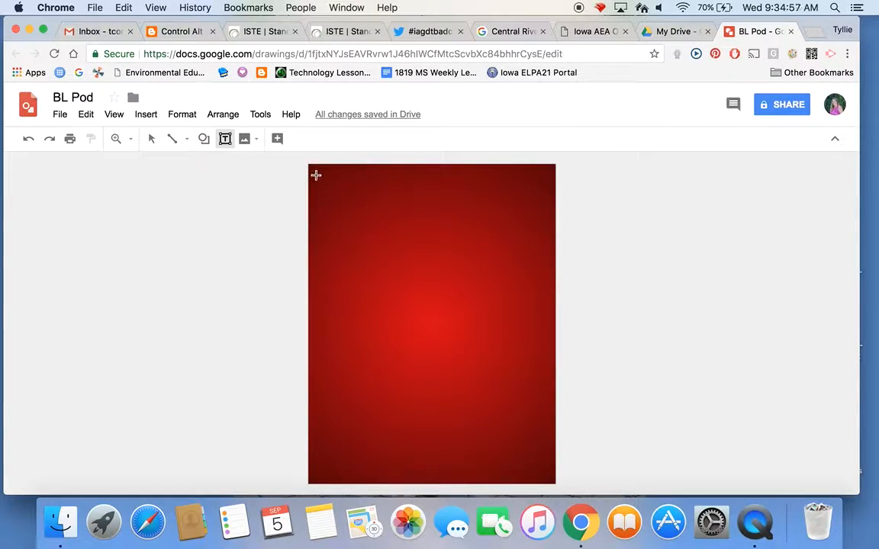
{"action": "left_click_drag", "start_coordinate": [318, 175], "coordinate": [545, 474]}
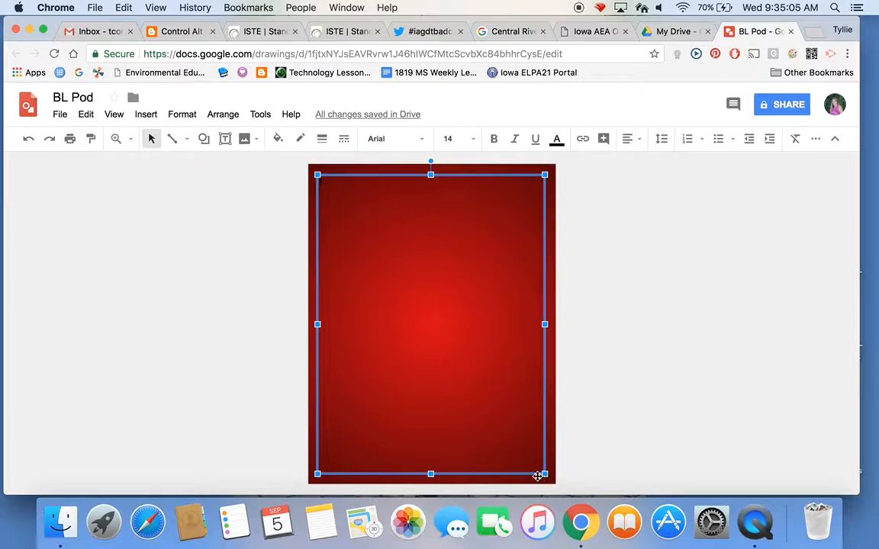
Give the text box an 8px border with a dash-dot line style.
{"action": "left_click", "coordinate": [322, 140]}
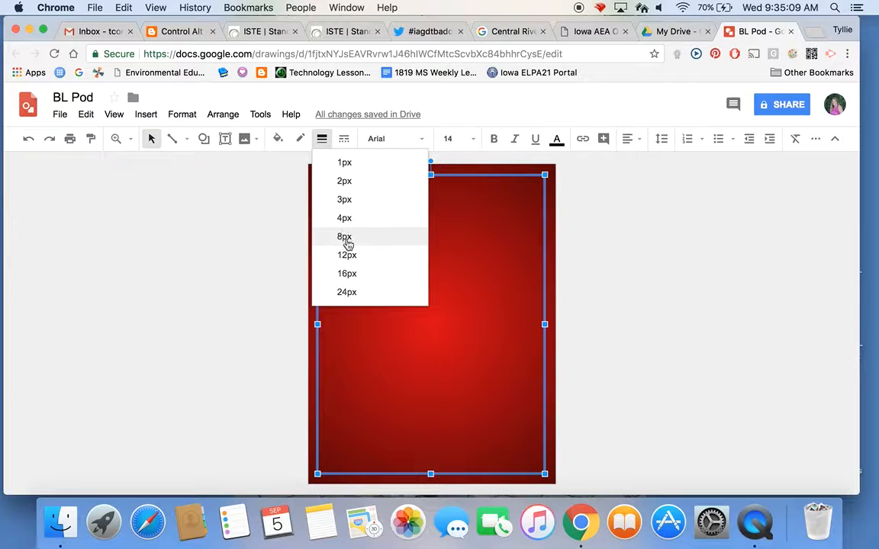
{"action": "left_click", "coordinate": [321, 237]}
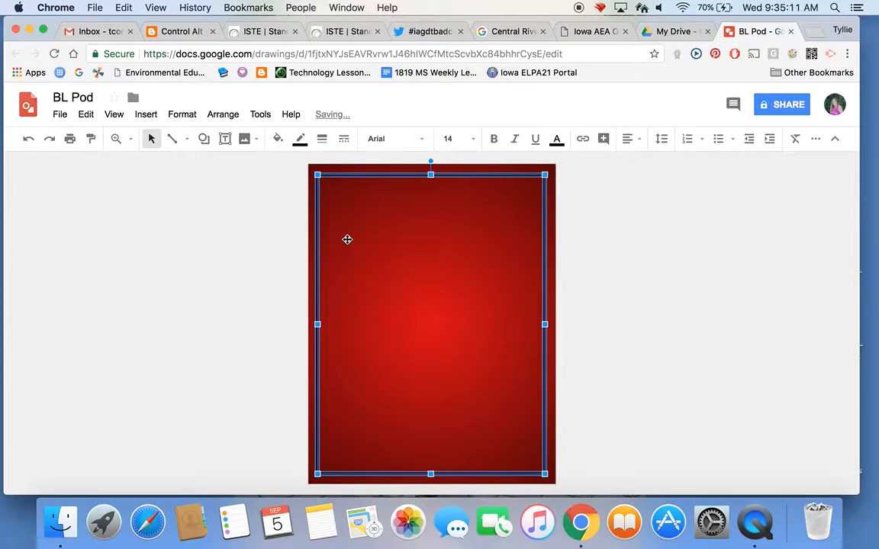
{"action": "left_click", "coordinate": [344, 139]}
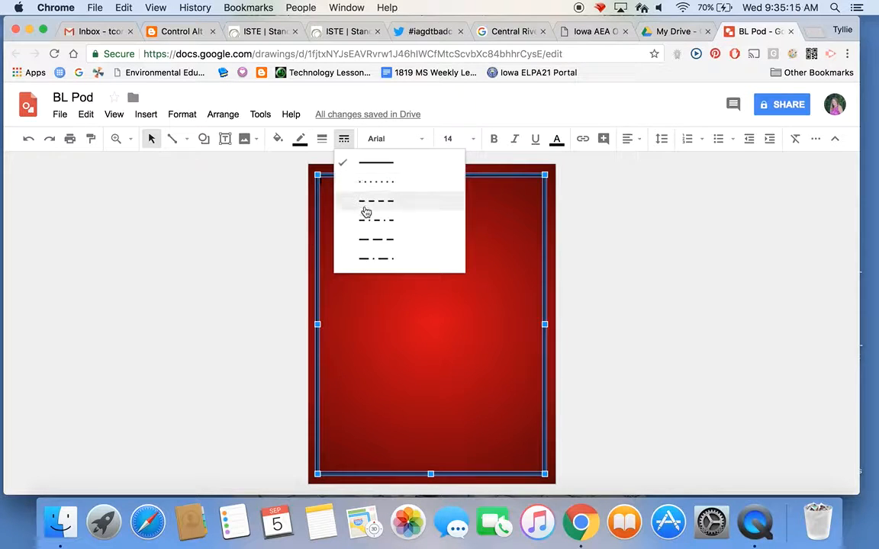
{"action": "left_click", "coordinate": [371, 227]}
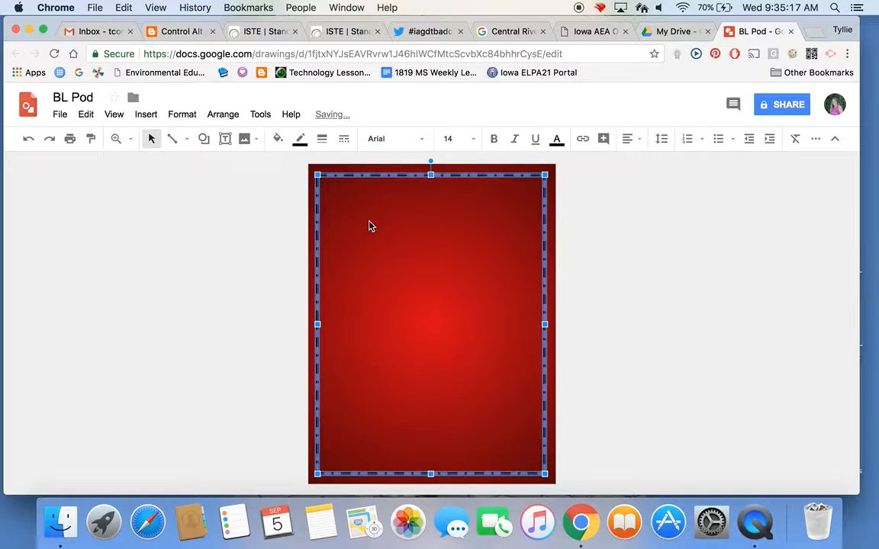
{"action": "left_click", "coordinate": [604, 229]}
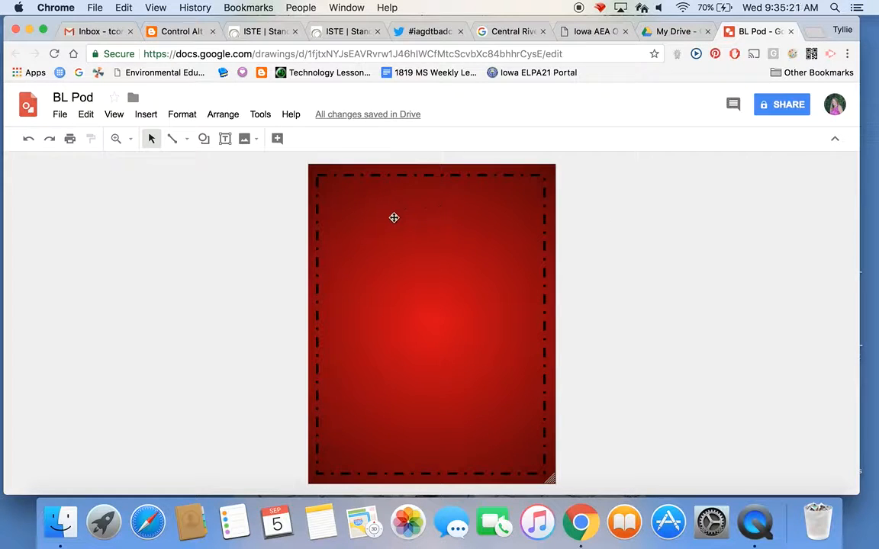
Add the Poppins font from the full font collection and apply it to the text box.
{"action": "left_click", "coordinate": [393, 218]}
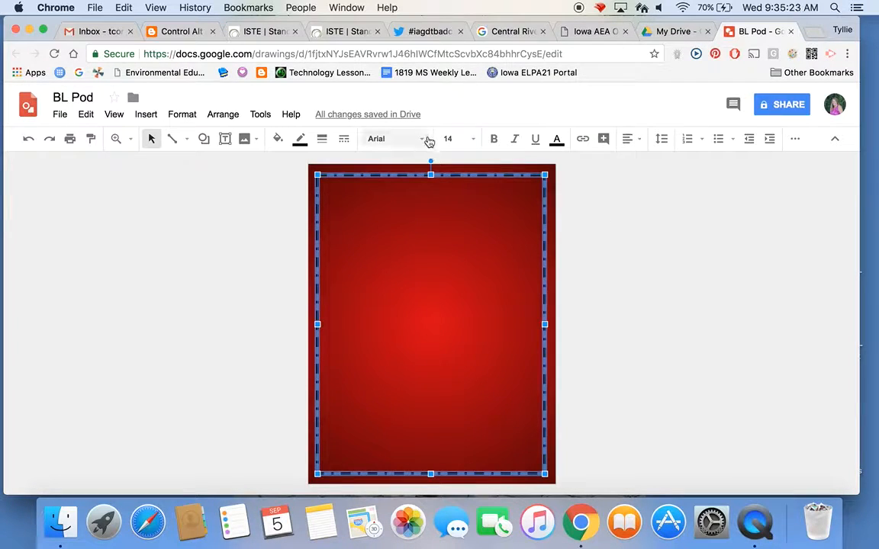
{"action": "left_click", "coordinate": [424, 142]}
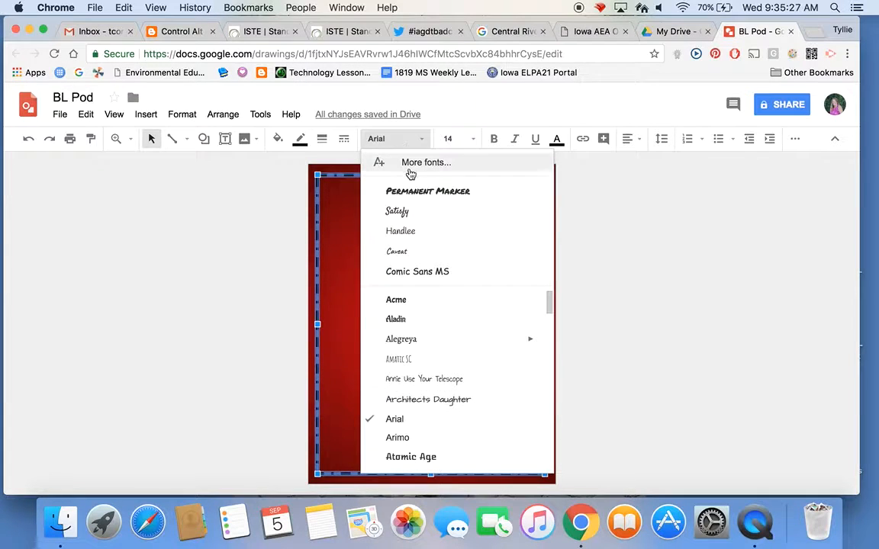
{"action": "left_click", "coordinate": [410, 164]}
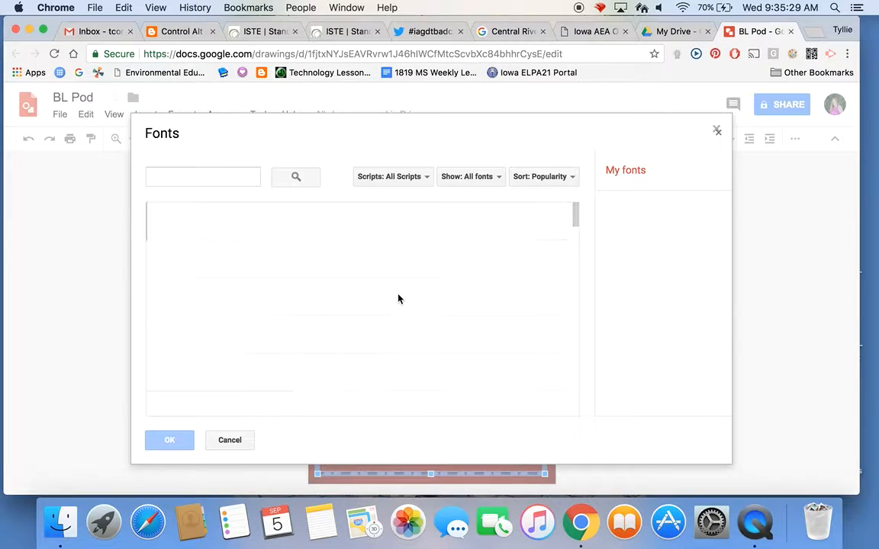
{"action": "scroll", "coordinate": [400, 300], "scroll_direction": "down", "scroll_amount": 5}
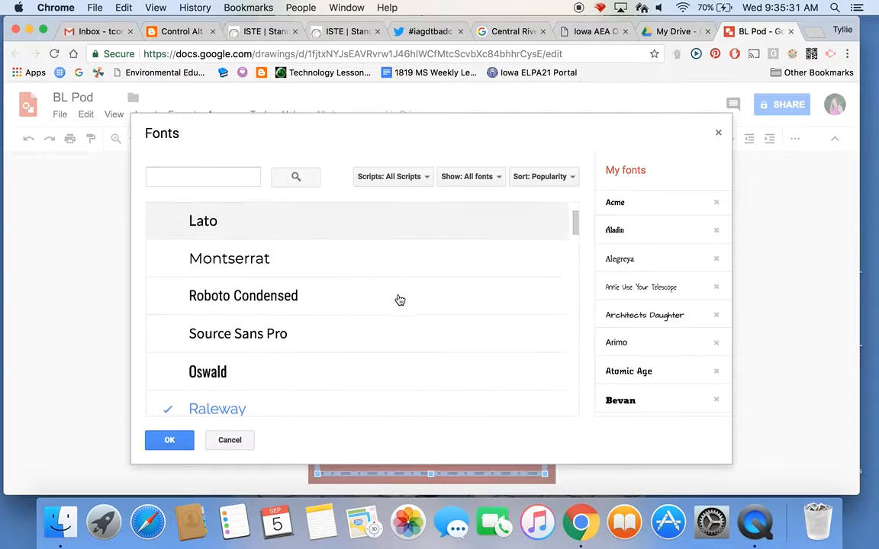
{"action": "scroll", "coordinate": [404, 294], "scroll_direction": "down", "scroll_amount": 8}
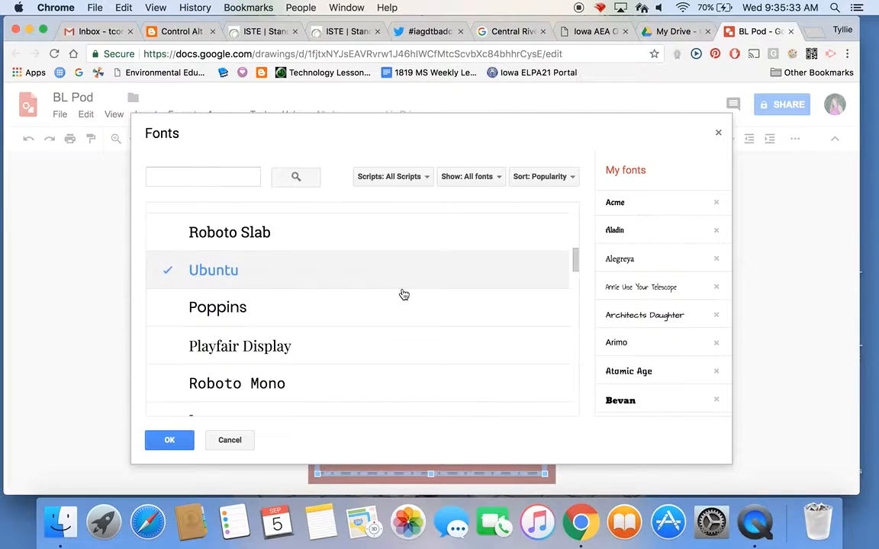
{"action": "scroll", "coordinate": [404, 295], "scroll_direction": "down", "scroll_amount": 2}
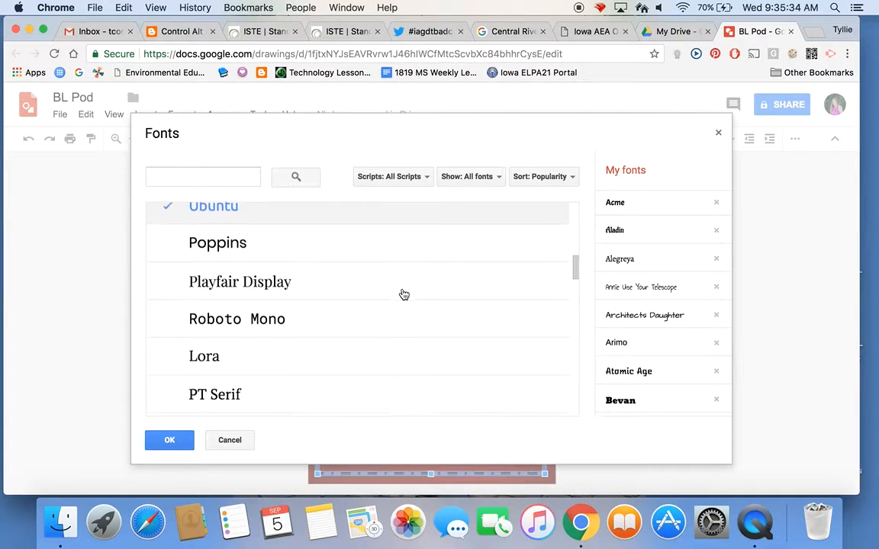
{"action": "left_click", "coordinate": [281, 229]}
{"action": "left_click", "coordinate": [170, 440]}
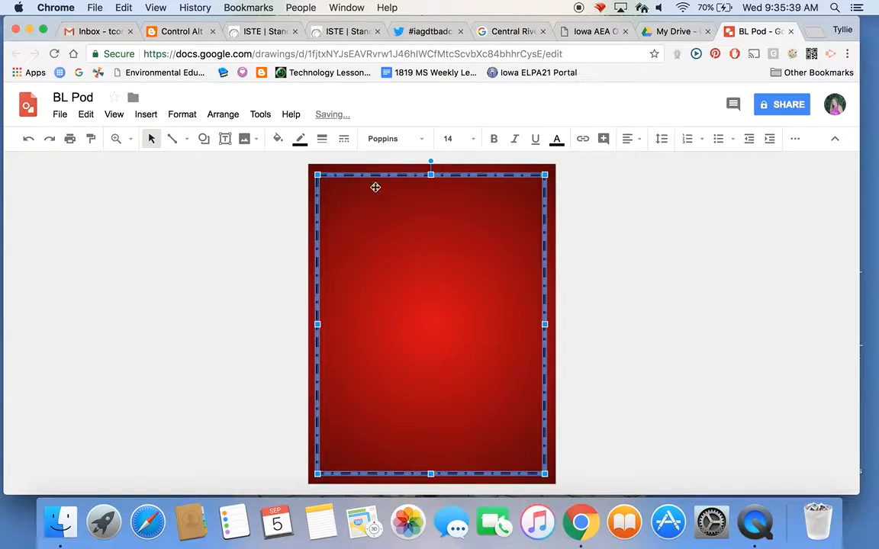
Enter "Homecoming Dance", "Saturday at 7:30" and "High School Gym" on three separate lines in the text box.
{"action": "double_click", "coordinate": [403, 225]}
{"action": "key", "text": "Return"}
{"action": "type", "text": "Homecoming Dance"}
{"action": "key", "text": "Return"}
{"action": "type", "text": "Sat"}
{"action": "type", "text": "urd"}
{"action": "type", "text": "ay at 7:30 "}
{"action": "type", "text": "Hig"}
{"action": "type", "text": "h School Gym"}
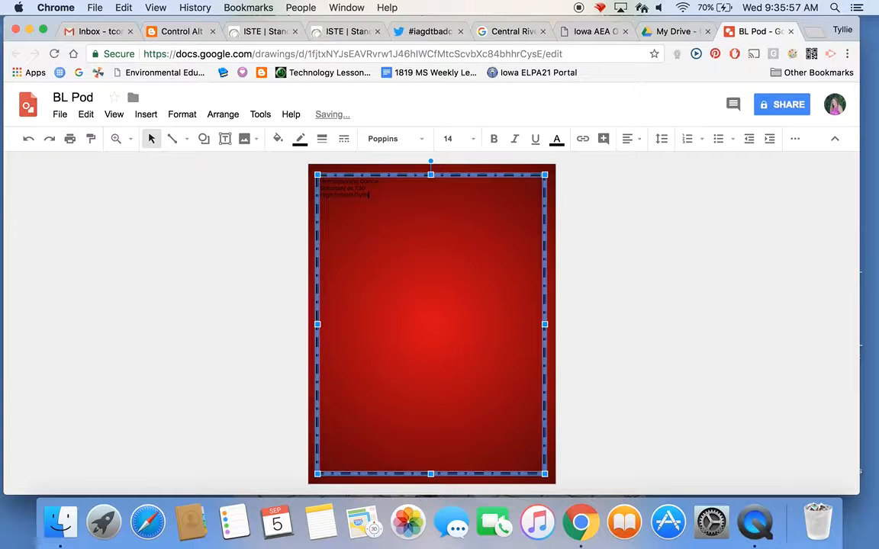
Set all three lines of the text to size 36 and colour them white.
{"action": "left_click_drag", "start_coordinate": [376, 197], "coordinate": [290, 162]}
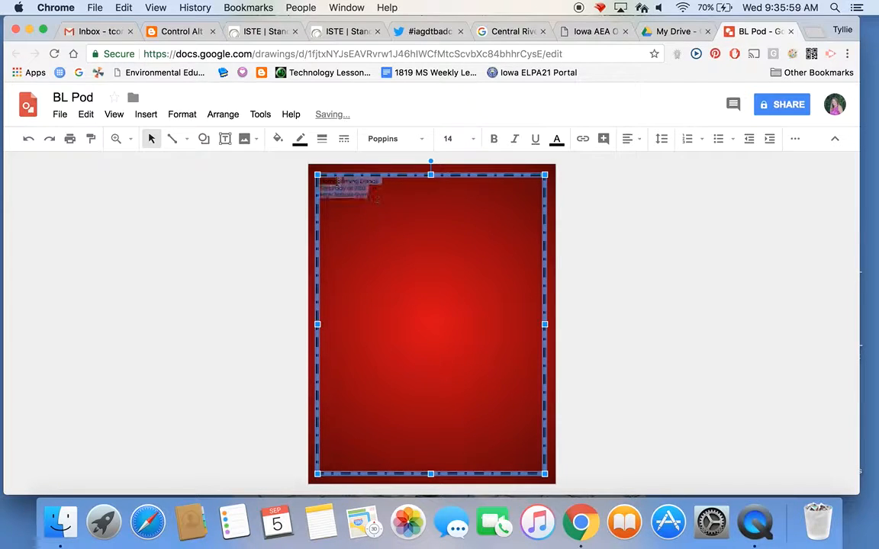
{"action": "left_click", "coordinate": [473, 139]}
{"action": "left_click", "coordinate": [471, 363]}
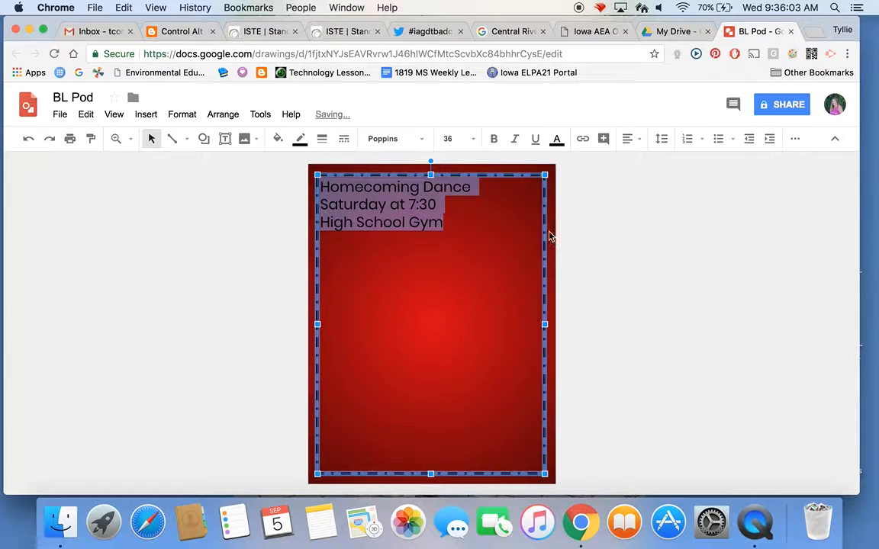
{"action": "left_click", "coordinate": [558, 144]}
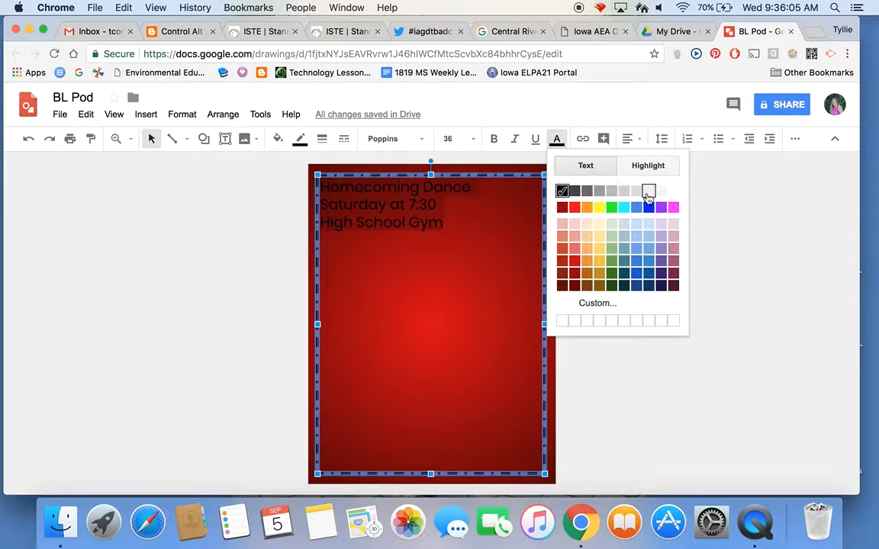
{"action": "left_click", "coordinate": [673, 191]}
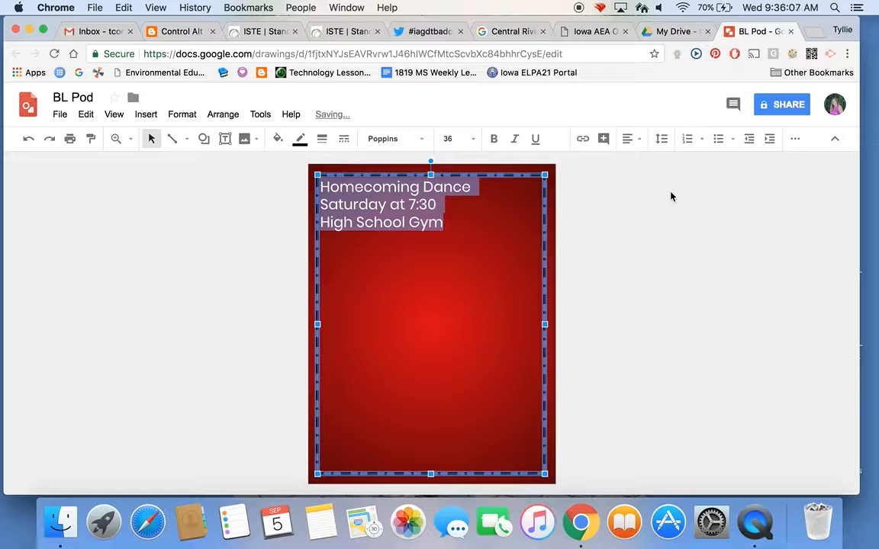
Centre-align the three lines of poster text and set their line spacing to double.
{"action": "left_click", "coordinate": [632, 140]}
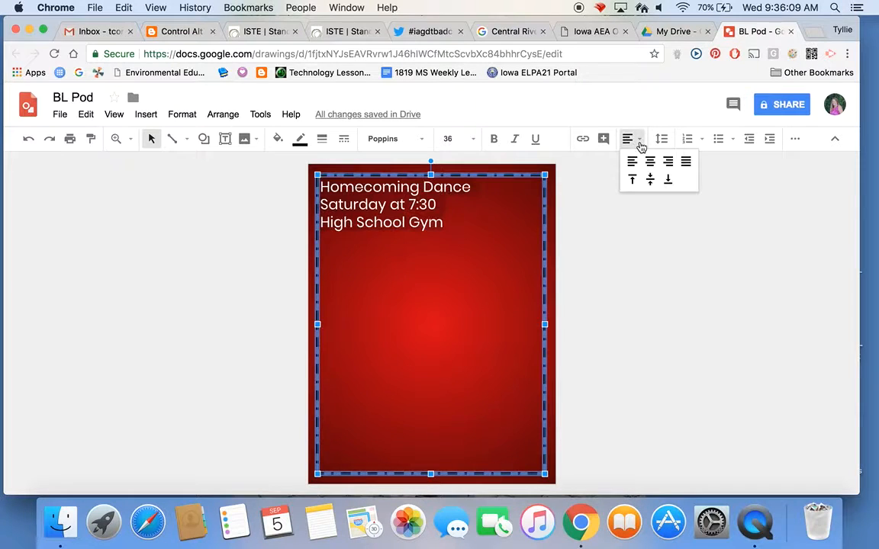
{"action": "left_click", "coordinate": [649, 163]}
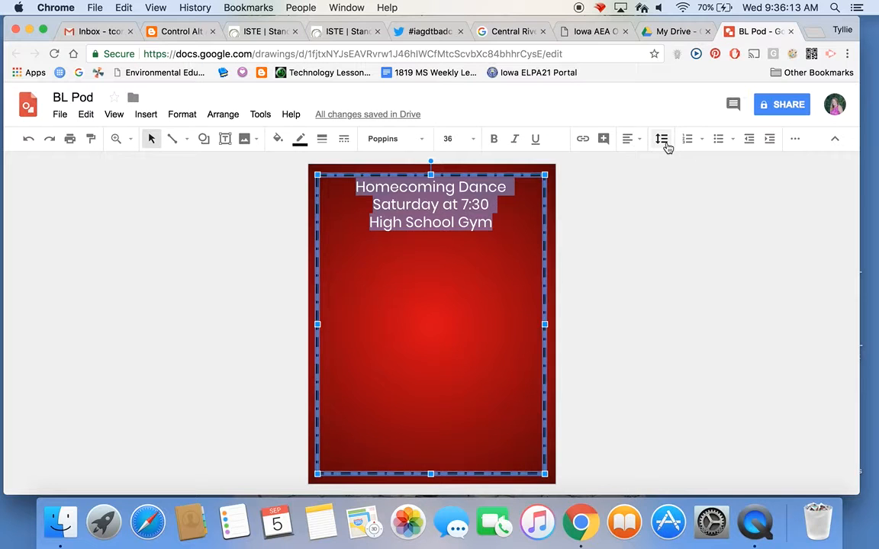
{"action": "left_click", "coordinate": [665, 144]}
{"action": "left_click", "coordinate": [683, 218]}
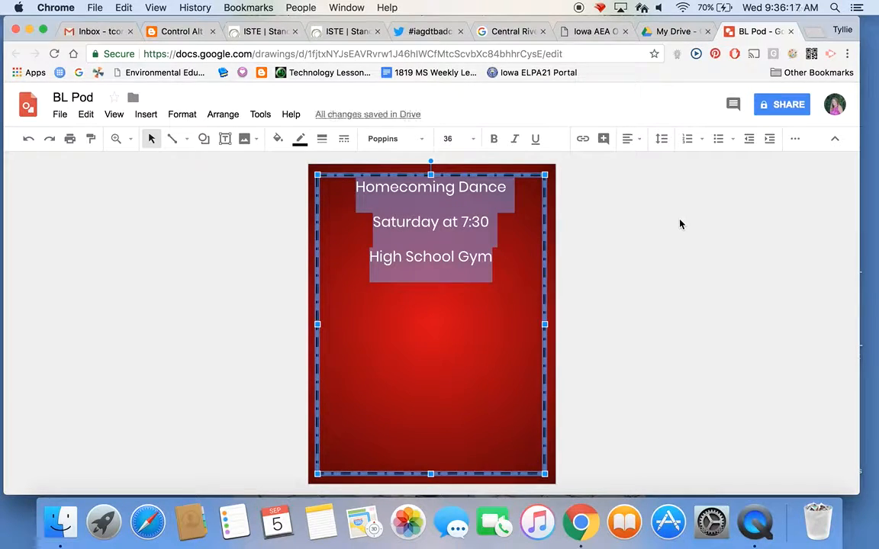
Add an empty line below "High School Gym" in the text box.
{"action": "left_click", "coordinate": [439, 339]}
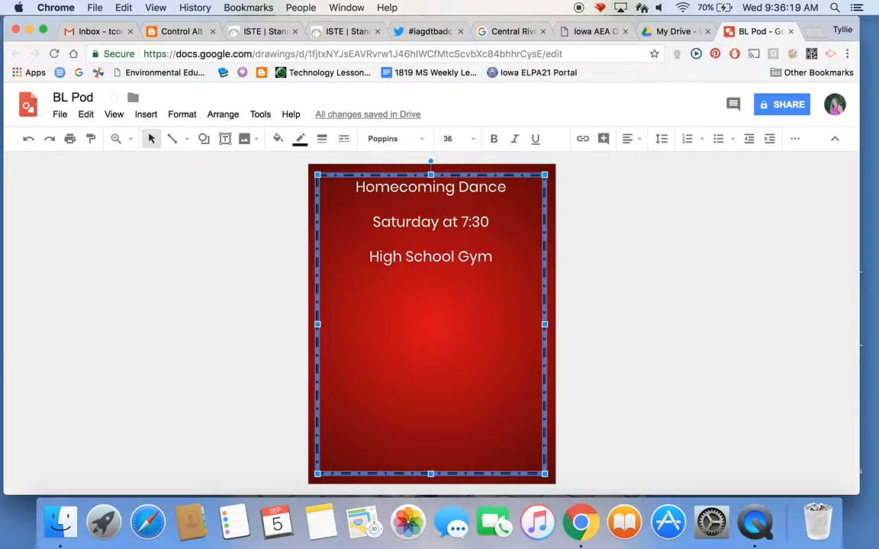
{"action": "key", "text": "Down"}
{"action": "key", "text": "Return"}
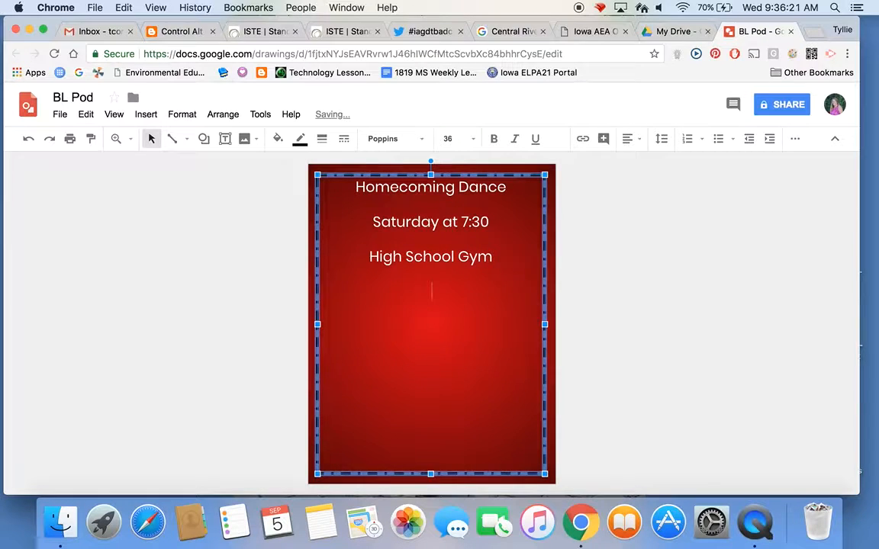
Search for "football" with the Explore tool and show the image results.
{"action": "left_click", "coordinate": [246, 141]}
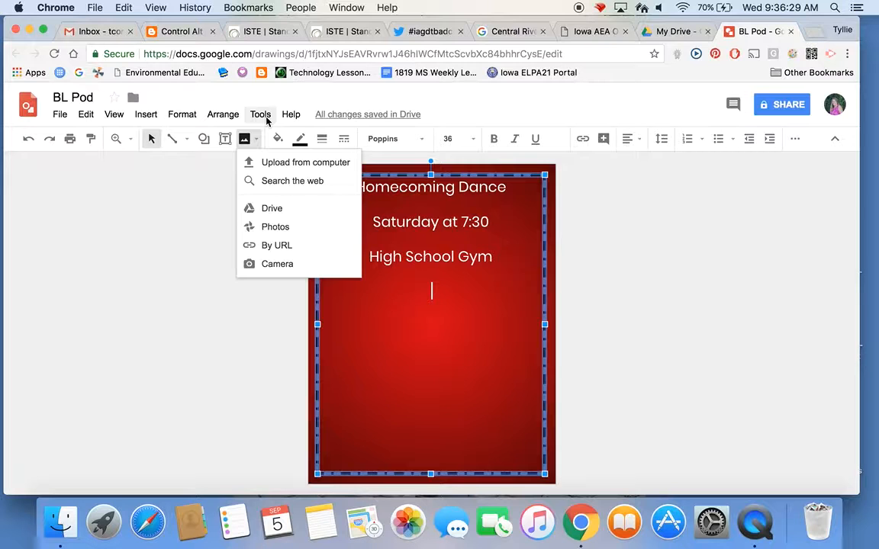
{"action": "left_click", "coordinate": [266, 120]}
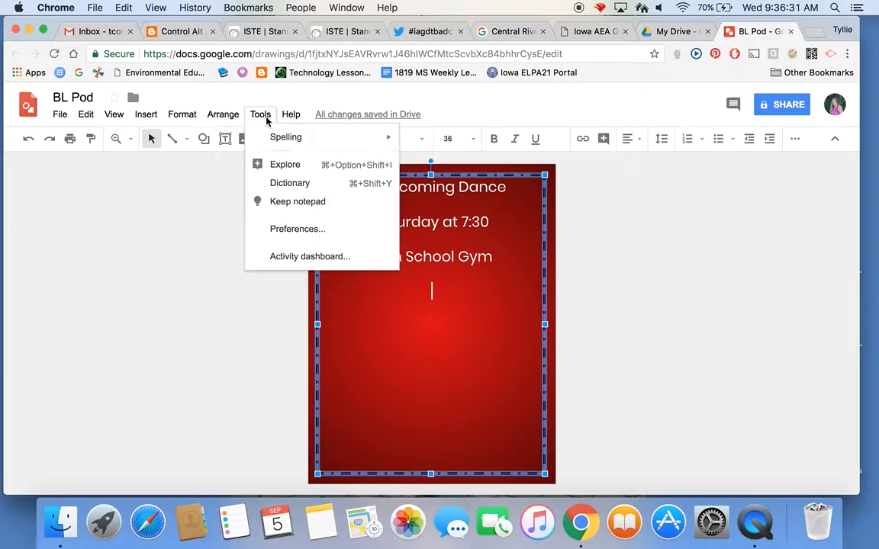
{"action": "left_click", "coordinate": [276, 167]}
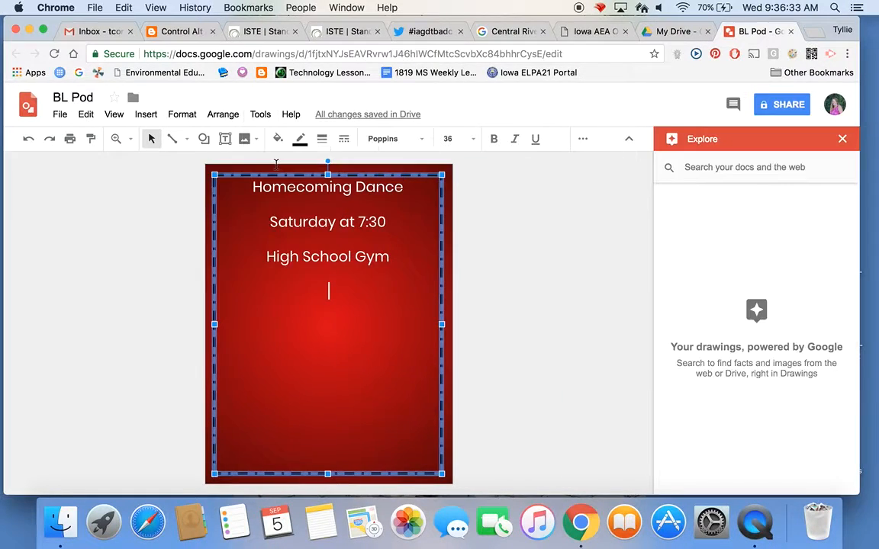
{"action": "left_click", "coordinate": [785, 171]}
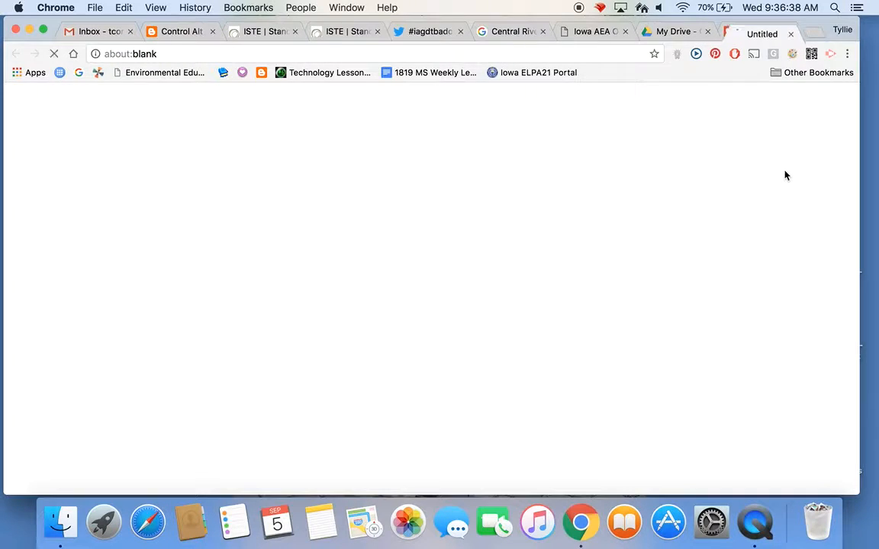
{"action": "left_click", "coordinate": [792, 32]}
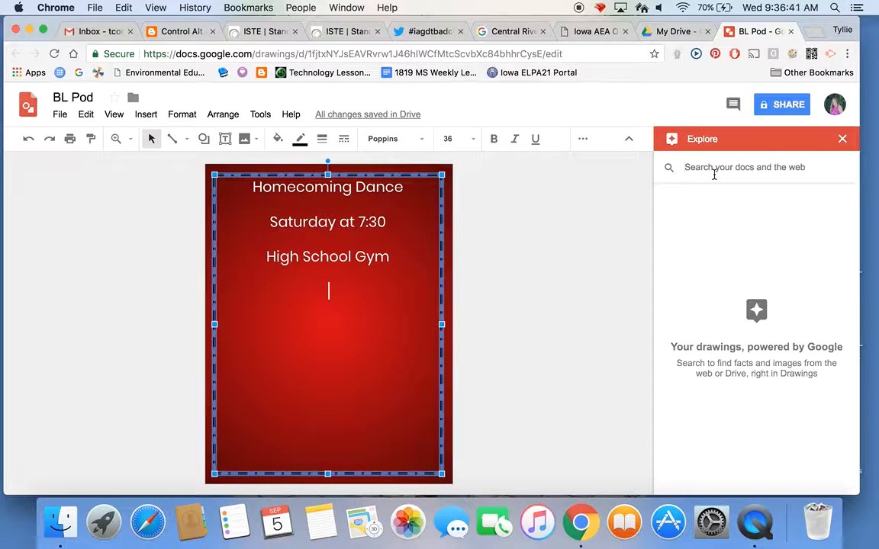
{"action": "type", "text": "football"}
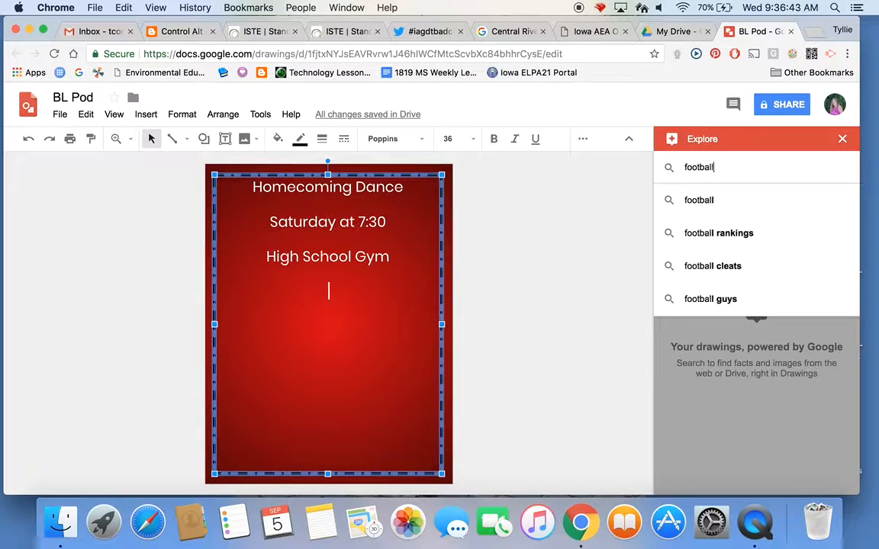
{"action": "key", "text": "Return"}
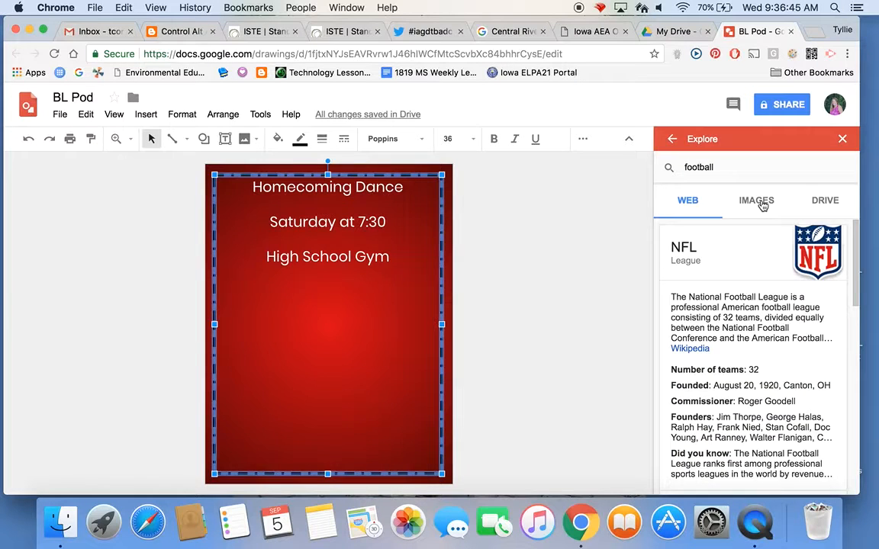
{"action": "left_click", "coordinate": [760, 202]}
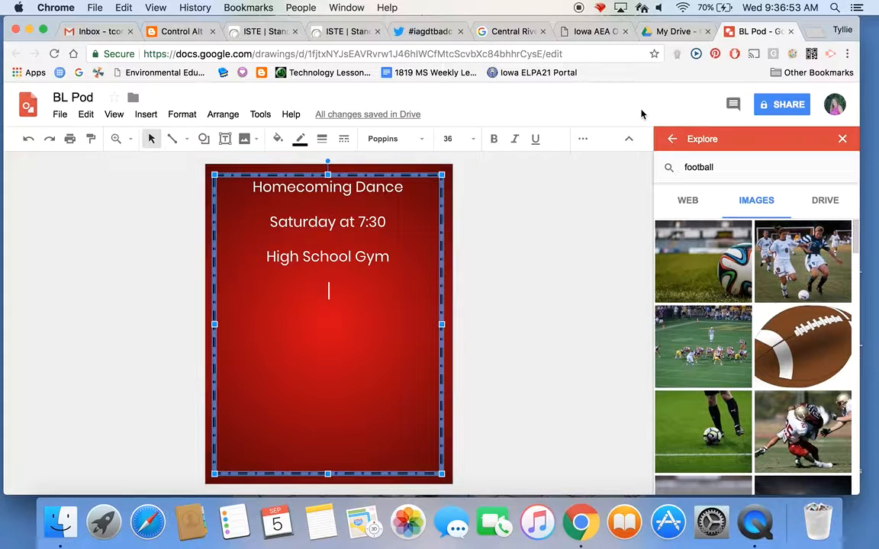
Switch to the Iowa AEA Online website and open its iCLIPART For Schools resource.
{"action": "left_click", "coordinate": [599, 33]}
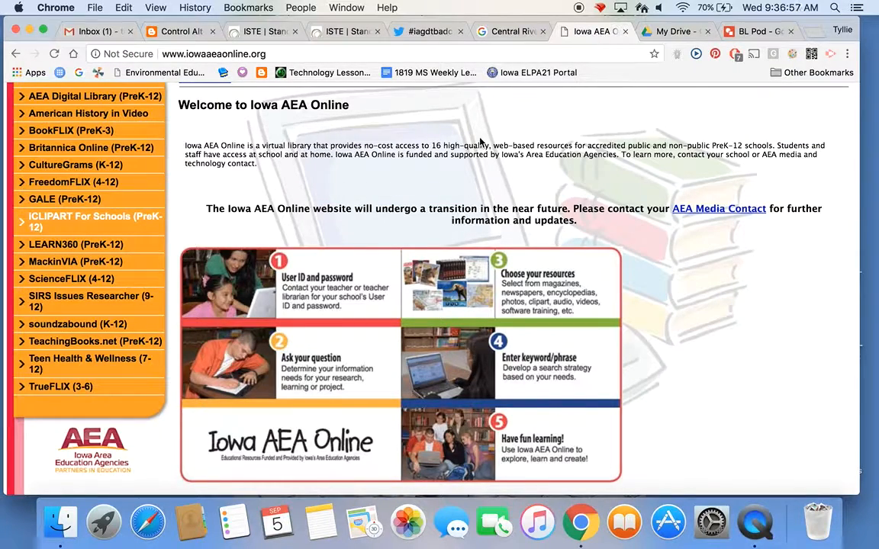
{"action": "scroll", "coordinate": [413, 199], "scroll_direction": "up", "scroll_amount": 3}
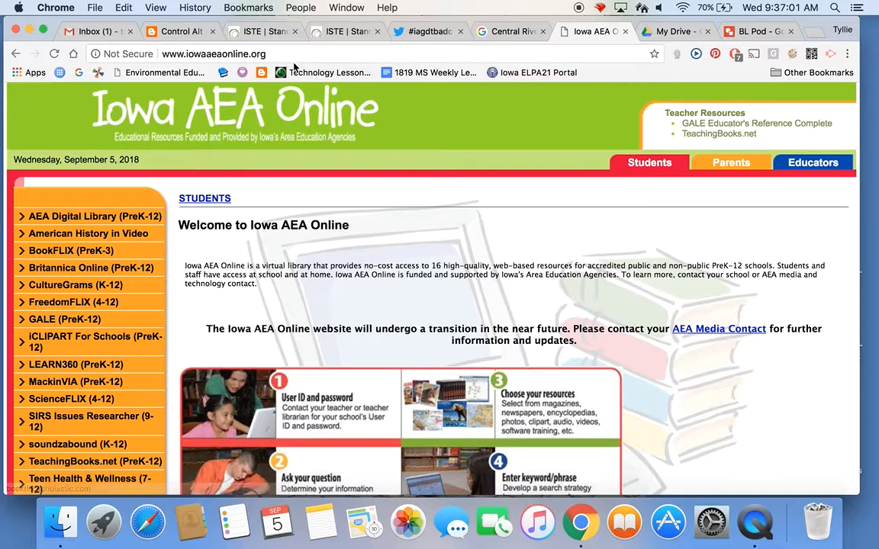
{"action": "left_click_drag", "start_coordinate": [291, 55], "coordinate": [164, 57]}
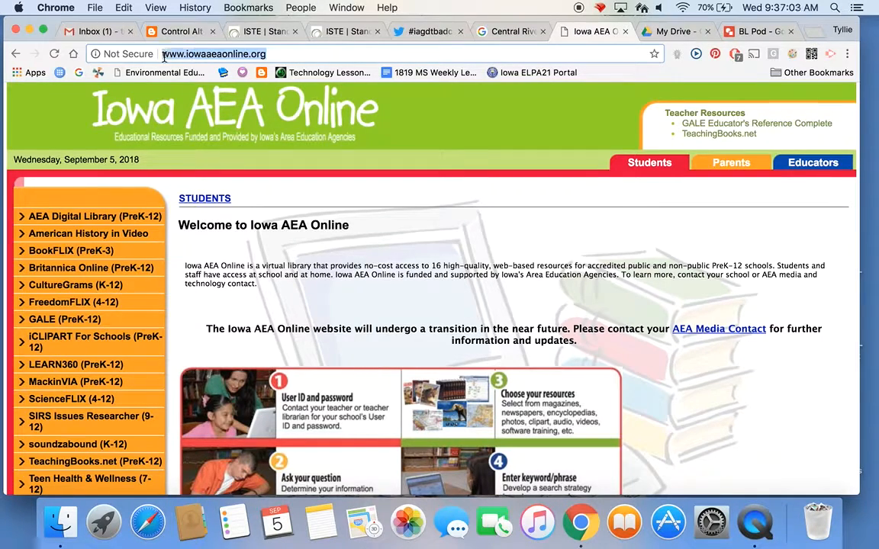
{"action": "scroll", "coordinate": [98, 276], "scroll_direction": "down", "scroll_amount": 2}
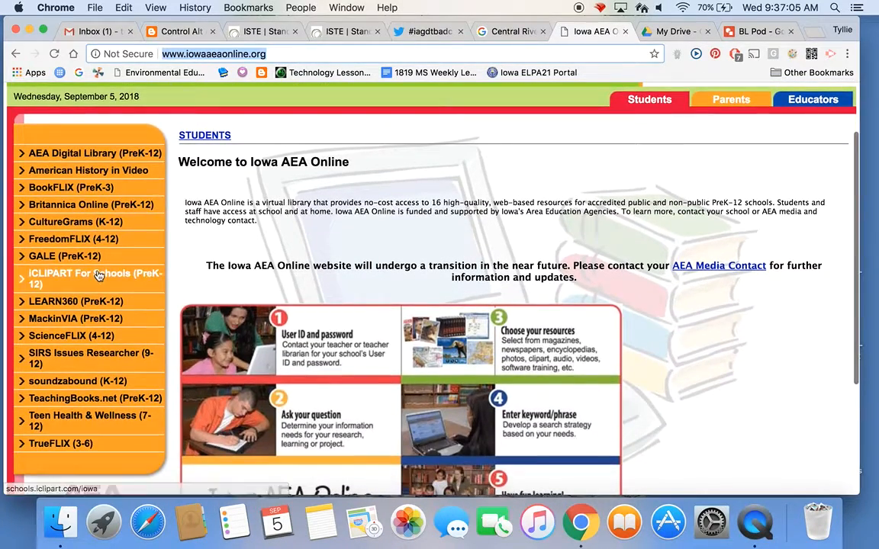
{"action": "left_click", "coordinate": [98, 275]}
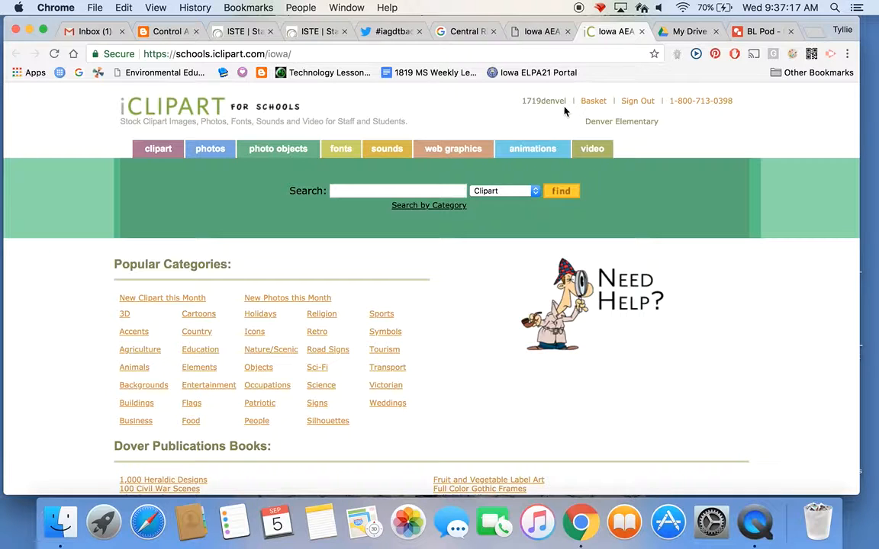
Search the iCLIPART clipart collection for "football".
{"action": "left_click", "coordinate": [365, 196]}
{"action": "type", "text": "footba"}
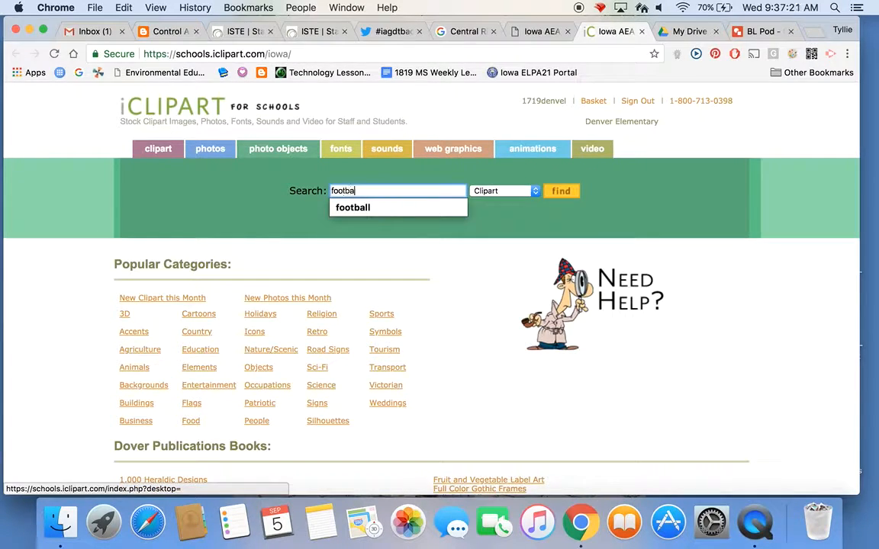
{"action": "type", "text": "ll"}
{"action": "key", "text": "Return"}
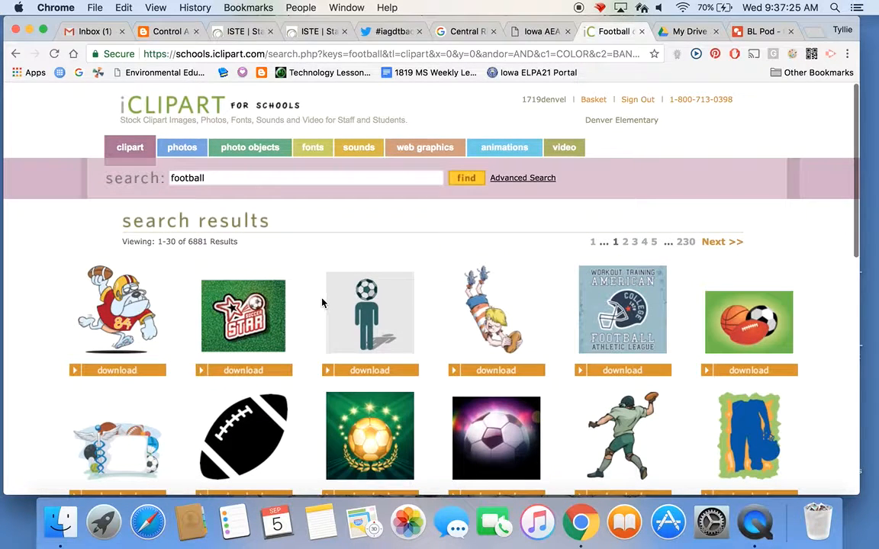
Check the football results in the photo collection and return to the football results in the clipart collection.
{"action": "left_click", "coordinate": [191, 151]}
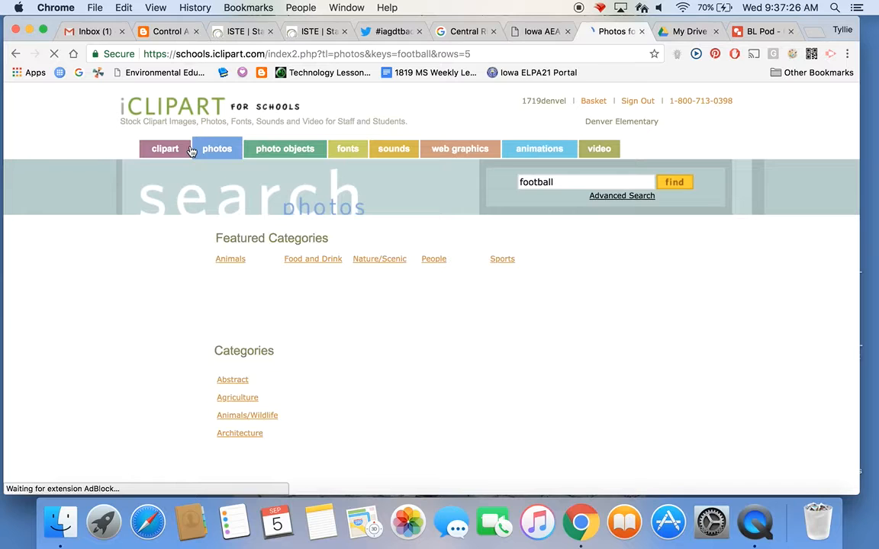
{"action": "left_click", "coordinate": [680, 182]}
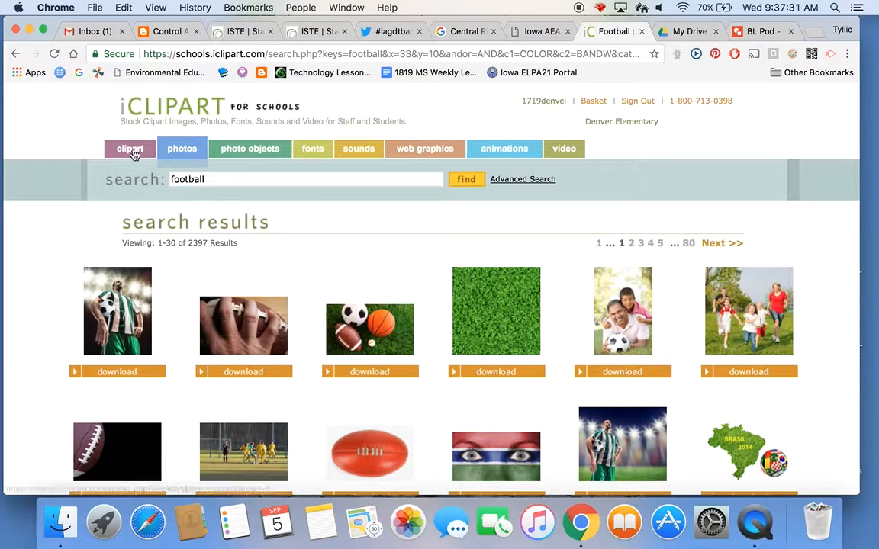
{"action": "left_click", "coordinate": [130, 150]}
{"action": "left_click", "coordinate": [675, 183]}
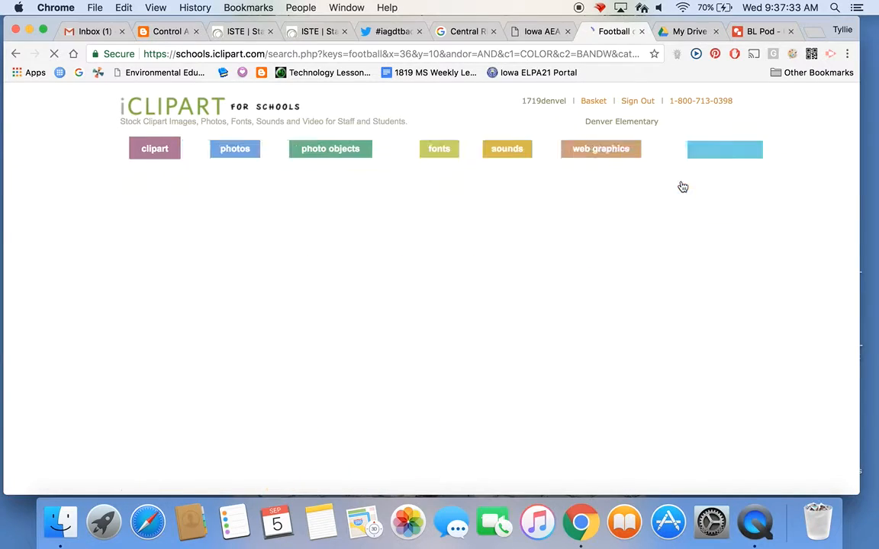
Choose the seamless pattern of smiling brown footballs from the clipart results and open its 2400 x 2400 JPG version.
{"action": "scroll", "coordinate": [598, 436], "scroll_direction": "down", "scroll_amount": 5}
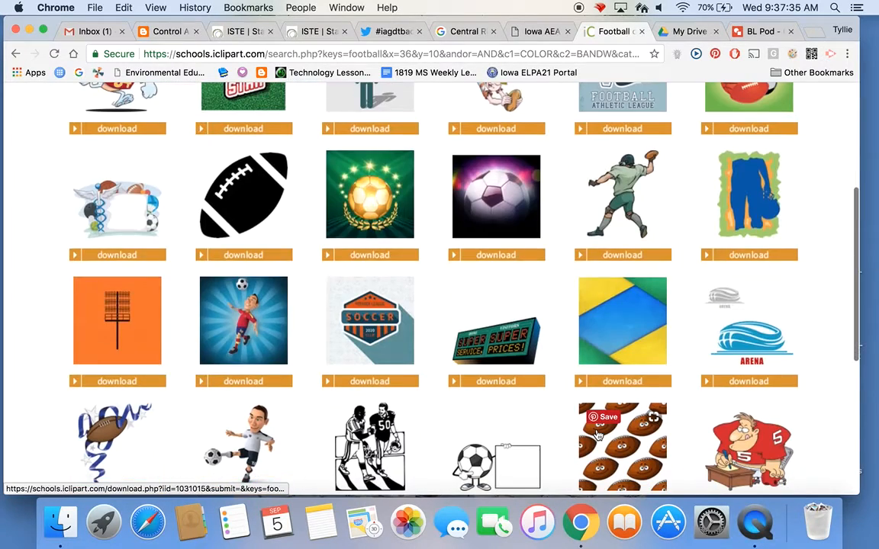
{"action": "scroll", "coordinate": [598, 436], "scroll_direction": "down", "scroll_amount": 5}
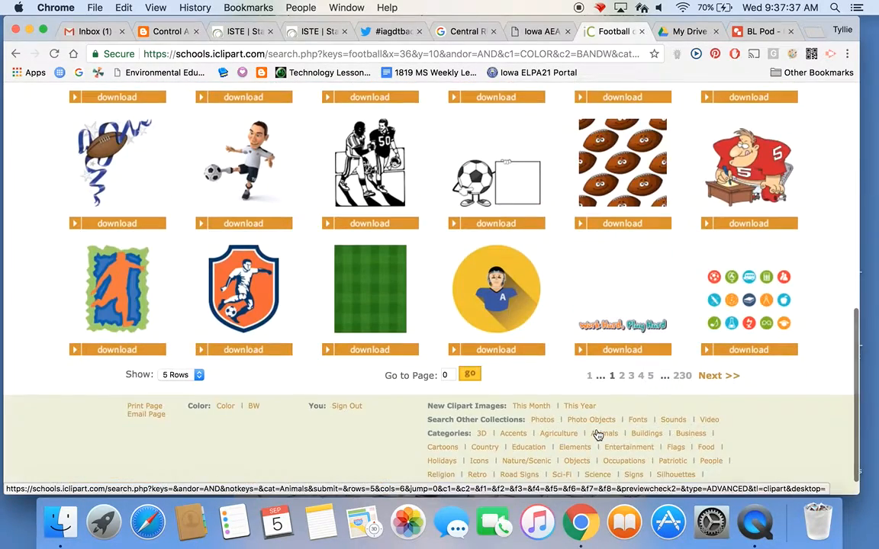
{"action": "scroll", "coordinate": [599, 438], "scroll_direction": "up", "scroll_amount": 5}
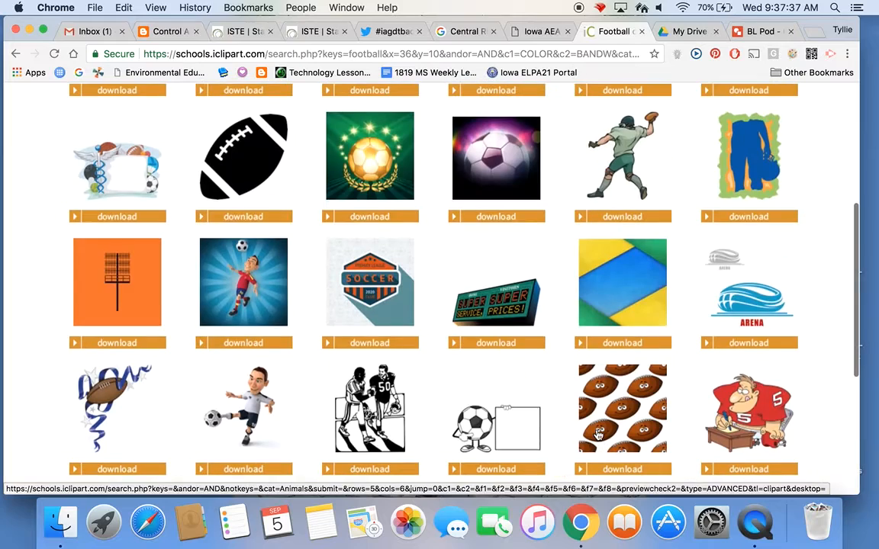
{"action": "left_click", "coordinate": [628, 471]}
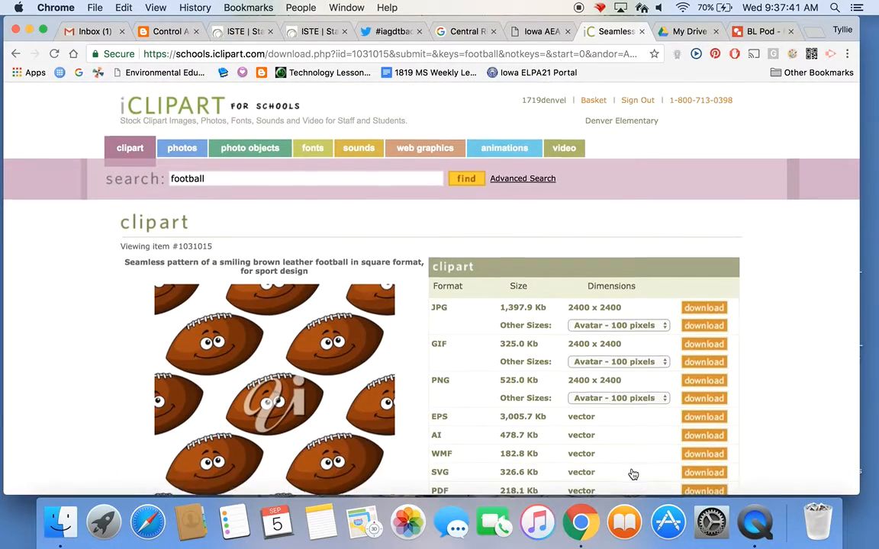
{"action": "scroll", "coordinate": [631, 473], "scroll_direction": "down", "scroll_amount": 2}
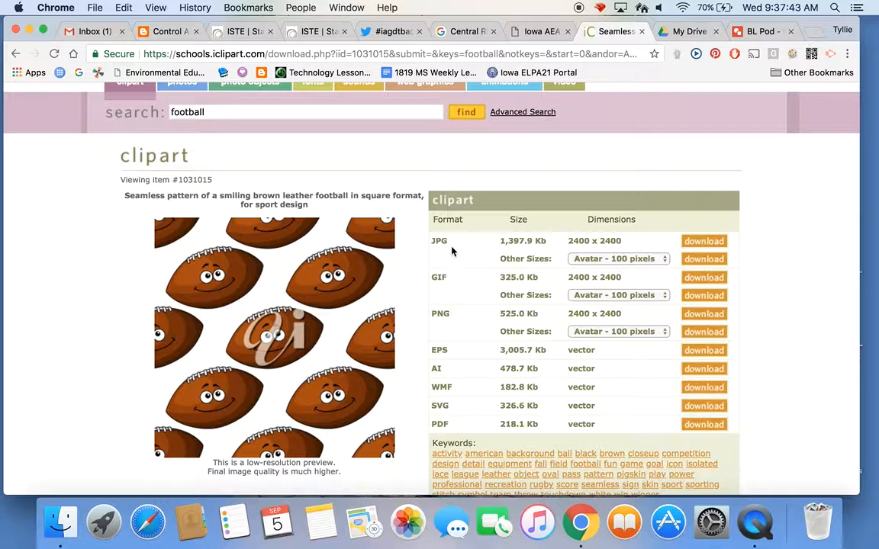
{"action": "left_click", "coordinate": [696, 242]}
{"action": "left_click", "coordinate": [180, 409]}
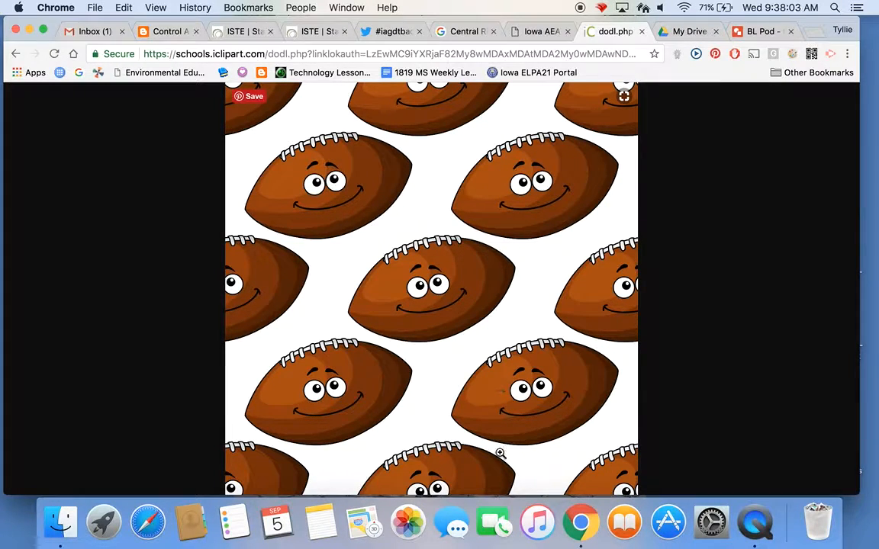
Save the football pattern image to the Desktop as a JPEG named "football".
{"action": "right_click", "coordinate": [424, 205]}
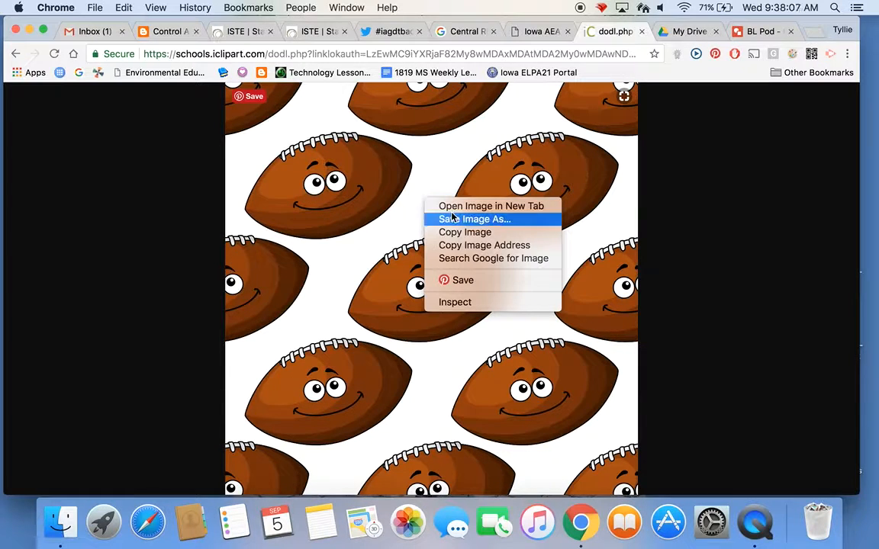
{"action": "left_click", "coordinate": [451, 219]}
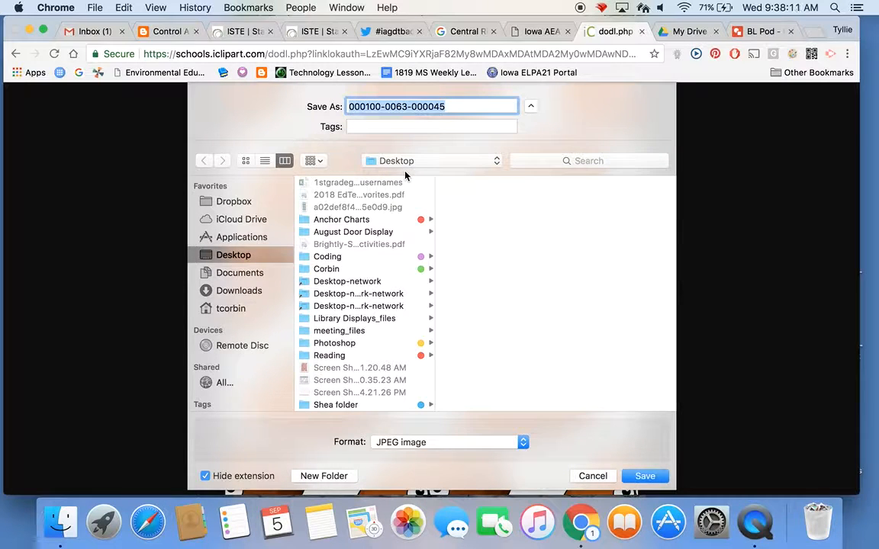
{"action": "type", "text": "football"}
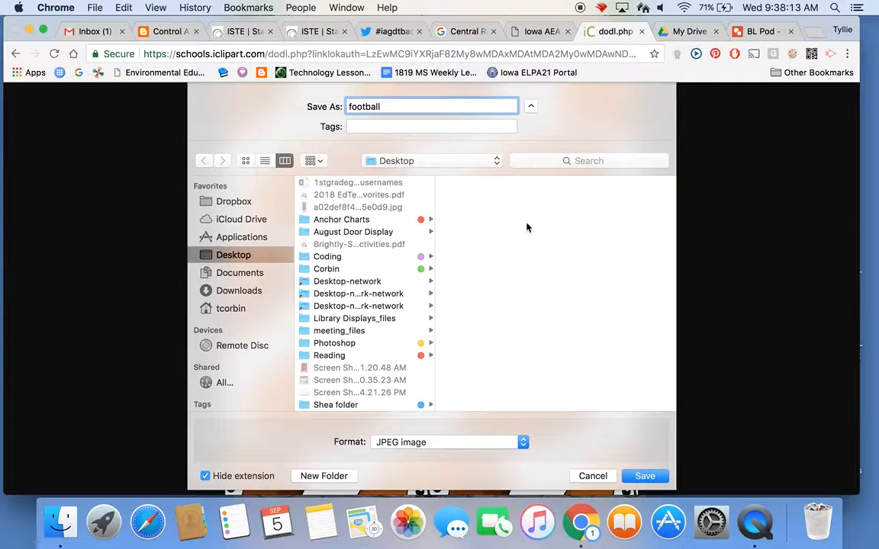
{"action": "left_click", "coordinate": [645, 477]}
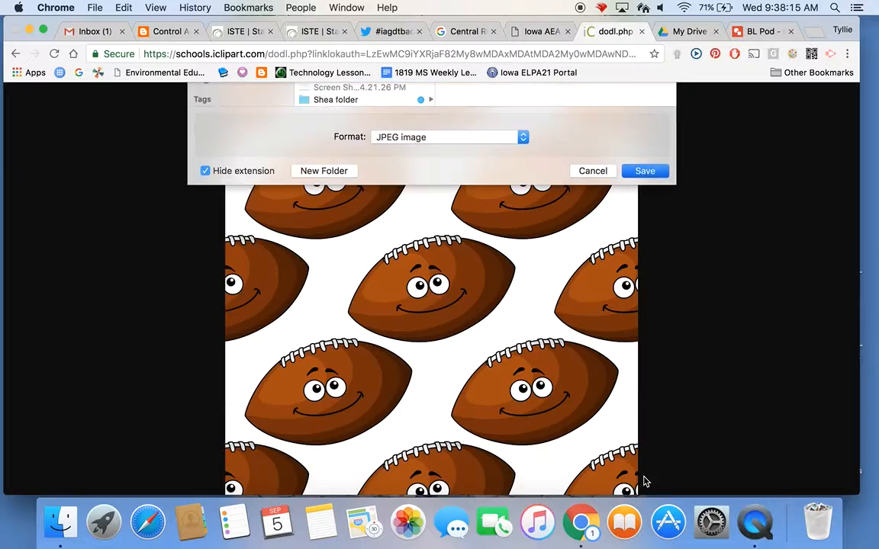
Return to the BL Pod drawing in Google Drawings and insert the football.jpg image from the computer's Desktop.
{"action": "left_click", "coordinate": [757, 32]}
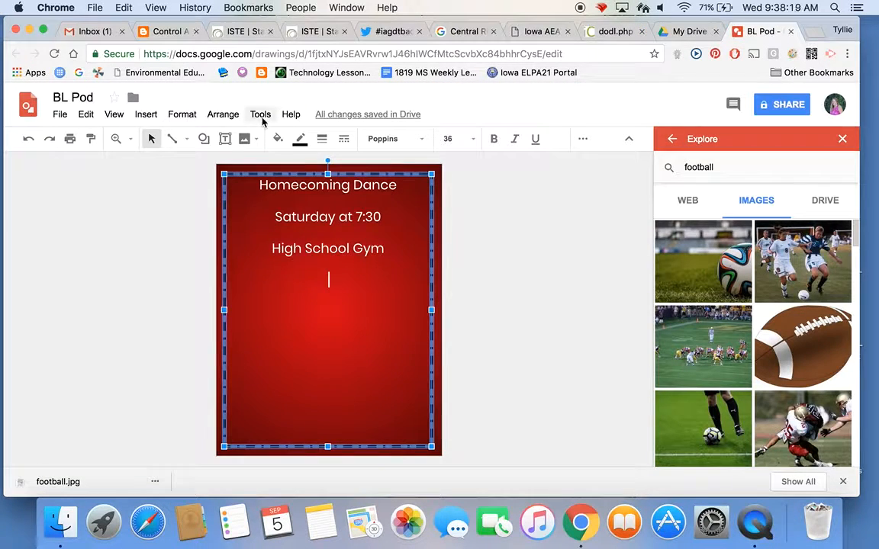
{"action": "left_click", "coordinate": [146, 115]}
{"action": "mouse_move", "coordinate": [174, 139]}
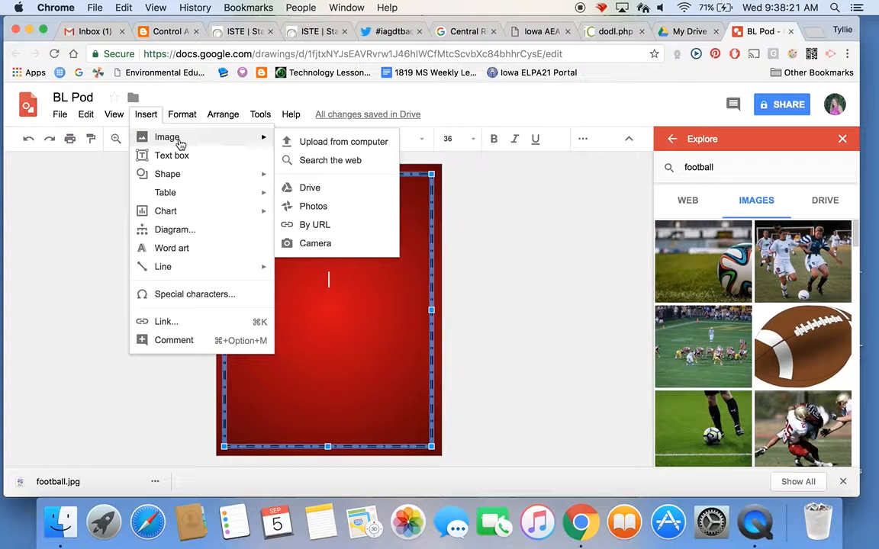
{"action": "left_click", "coordinate": [280, 140]}
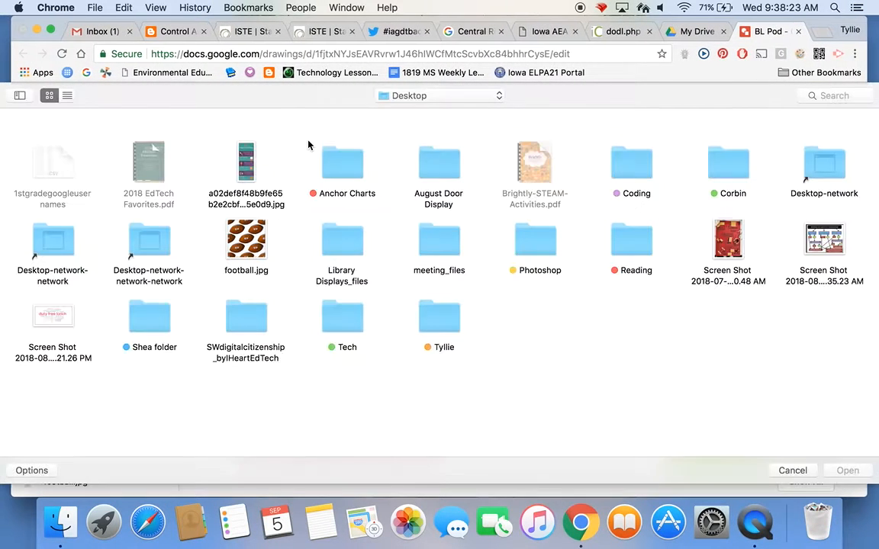
{"action": "left_click", "coordinate": [254, 205]}
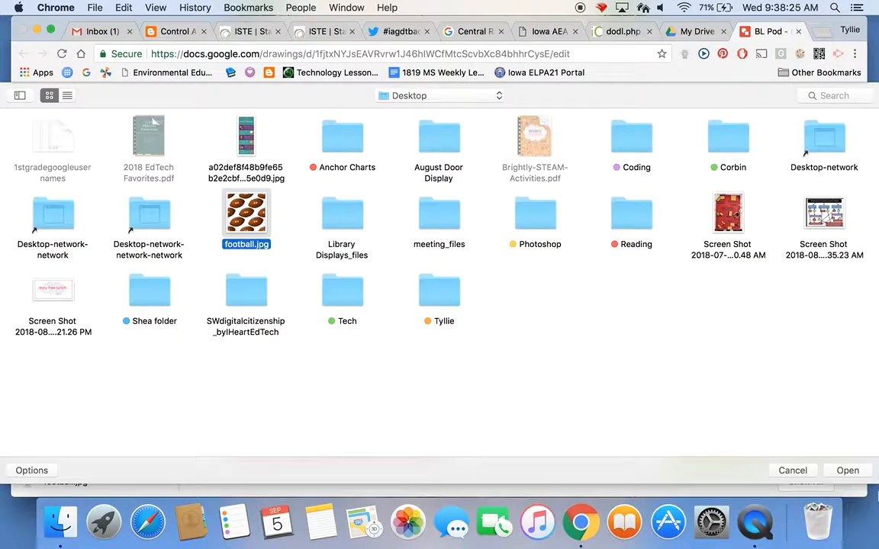
{"action": "left_click", "coordinate": [848, 472]}
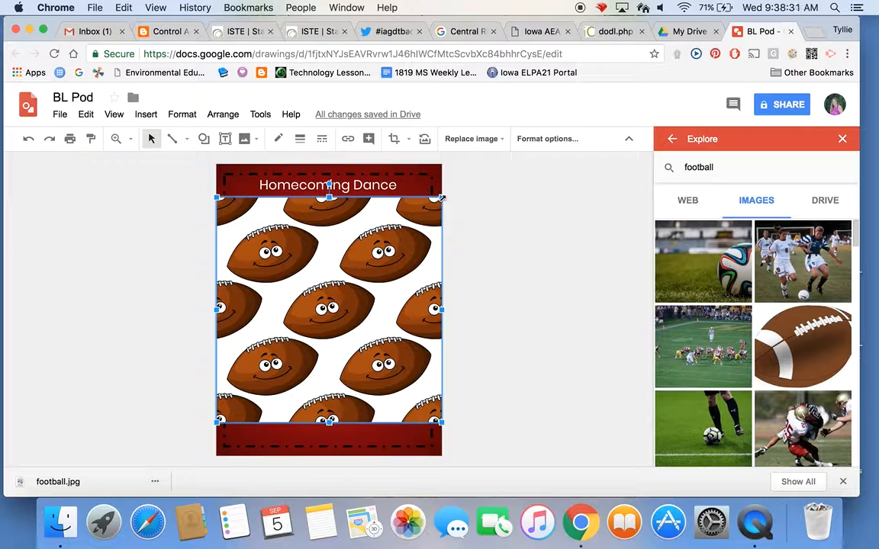
Shrink the football image proportionally to about four-fifths of the page width and center it horizontally below the "Saturday at 7:30" line.
{"action": "left_click_drag", "start_coordinate": [440, 198], "coordinate": [397, 242]}
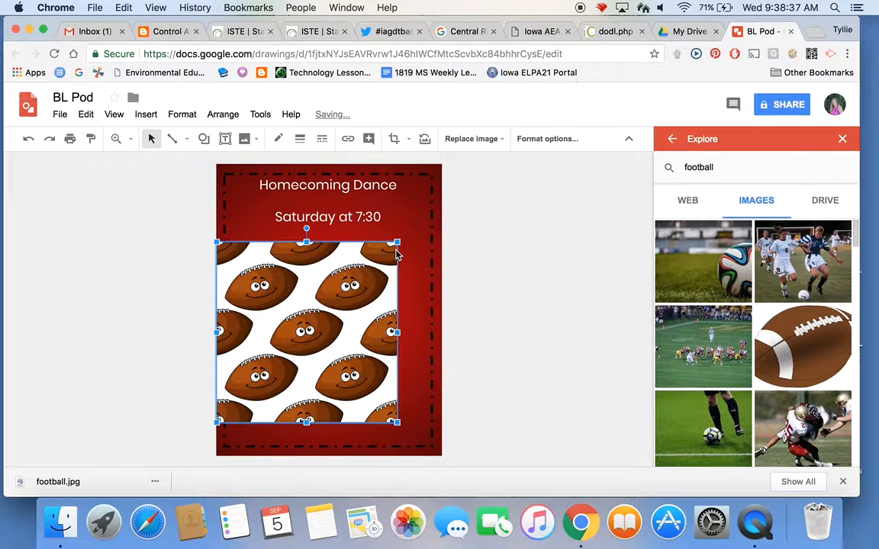
{"action": "left_click_drag", "start_coordinate": [331, 329], "coordinate": [322, 299]}
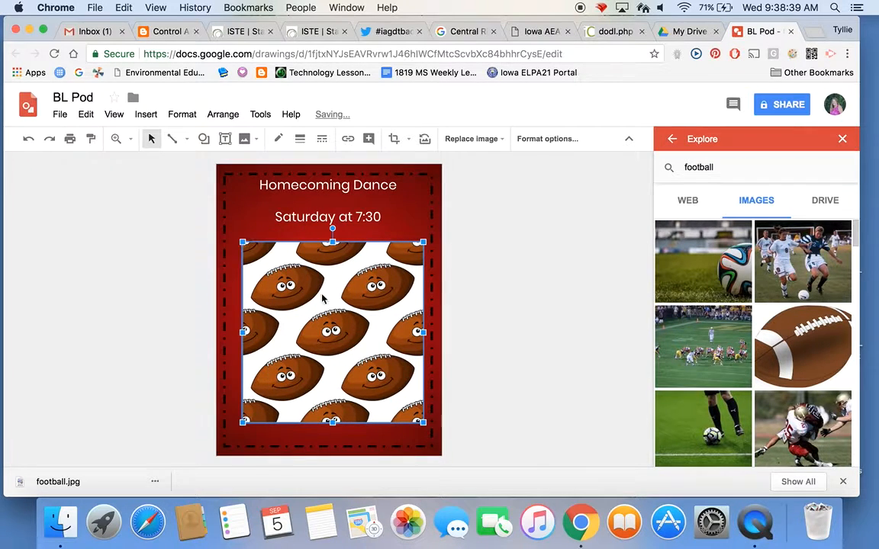
Try rotating the football image clockwise and undo the rotation.
{"action": "left_click_drag", "start_coordinate": [332, 227], "coordinate": [371, 245]}
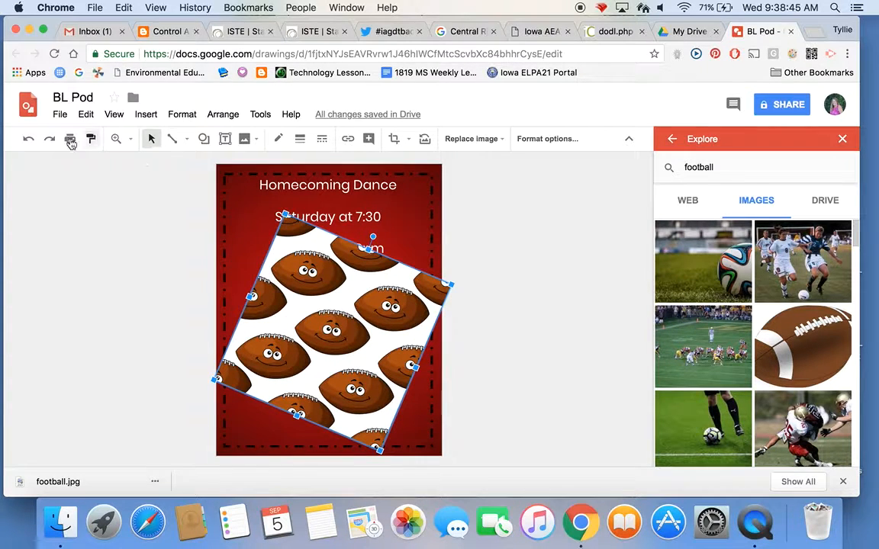
{"action": "left_click", "coordinate": [28, 139]}
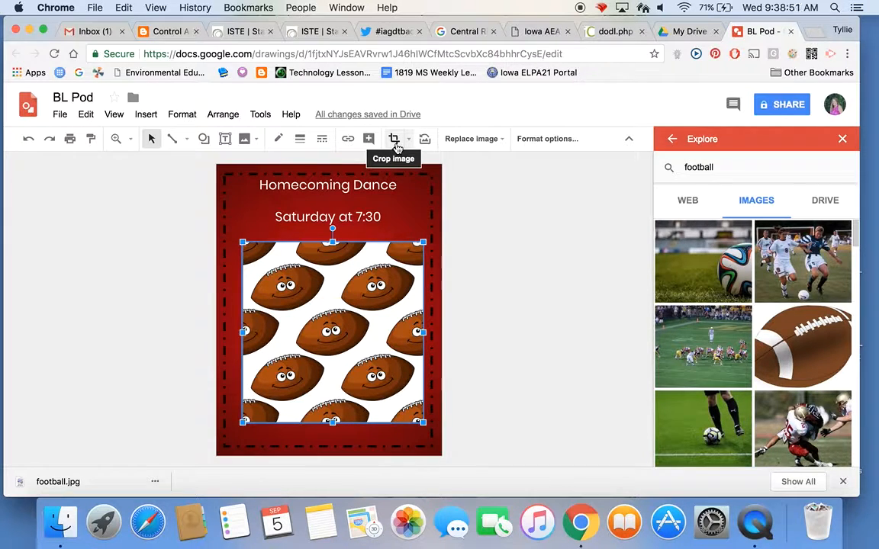
Crop a narrow strip off the left and top edges of the football image.
{"action": "left_click", "coordinate": [394, 142]}
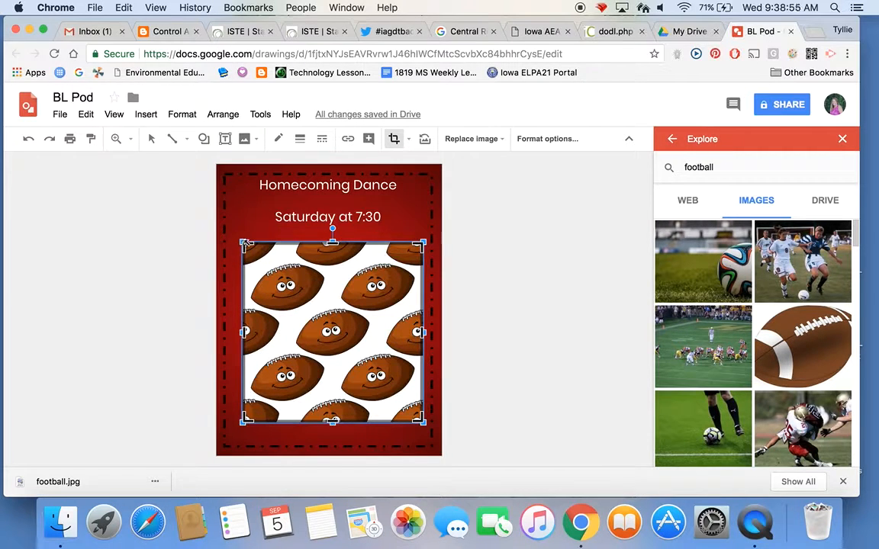
{"action": "left_click_drag", "start_coordinate": [244, 243], "coordinate": [261, 258]}
{"action": "key", "text": "Return"}
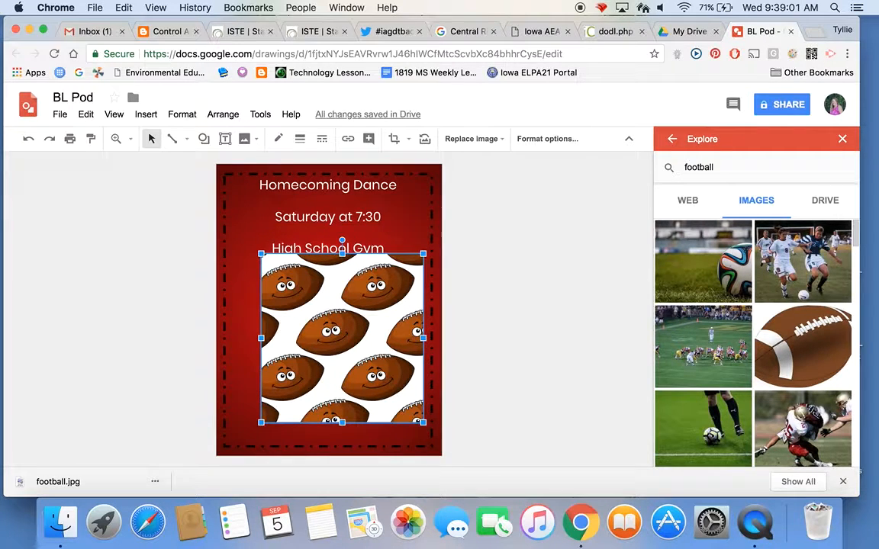
Mask the cropped football image with a heart shape and deselect it.
{"action": "left_click", "coordinate": [409, 143]}
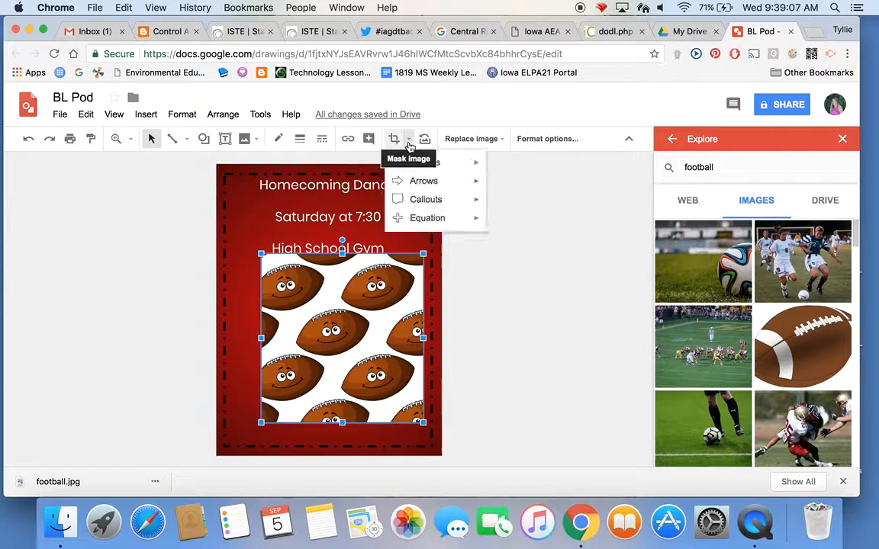
{"action": "mouse_move", "coordinate": [418, 162]}
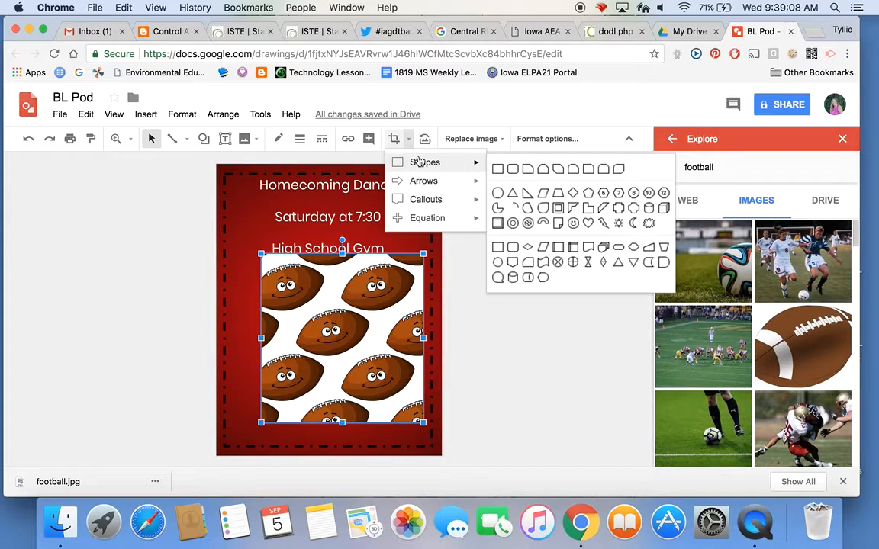
{"action": "left_click", "coordinate": [588, 224]}
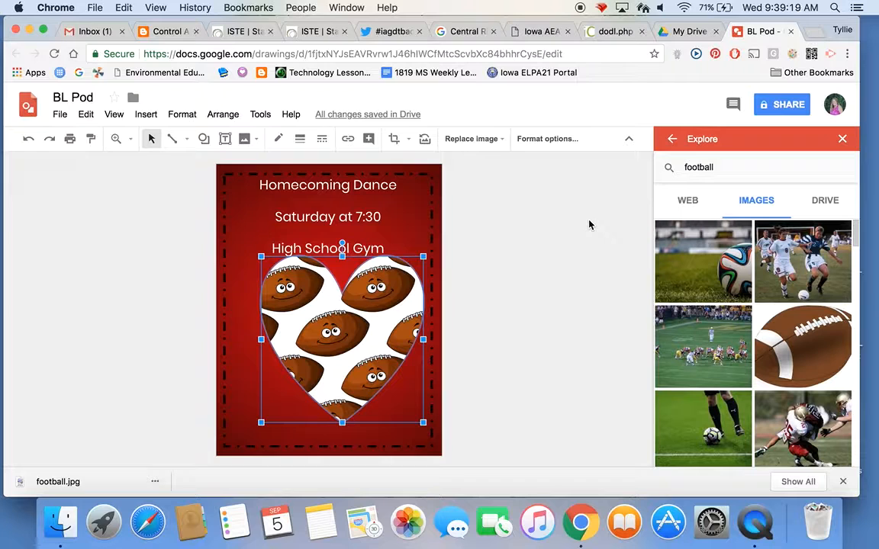
{"action": "left_click", "coordinate": [373, 201]}
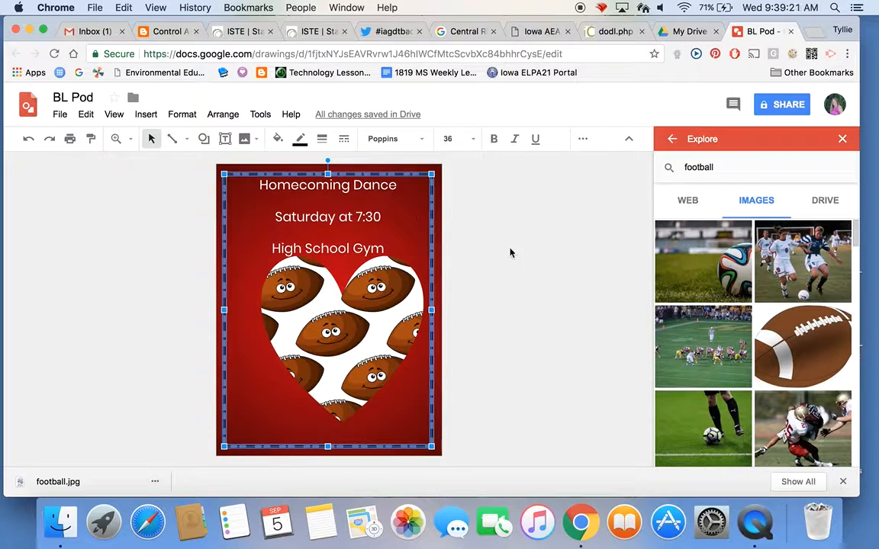